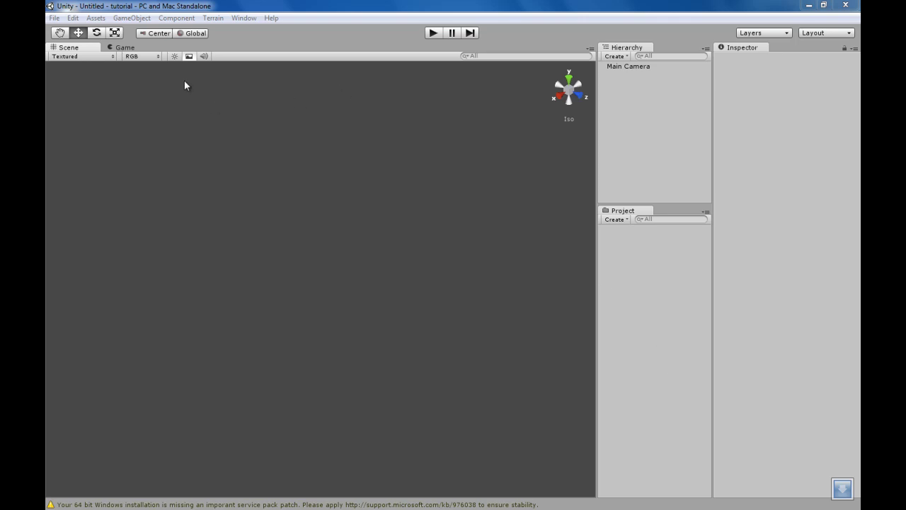
Add a cube to the scene from GameObject > Create Other > Cube.
click(155, 3)
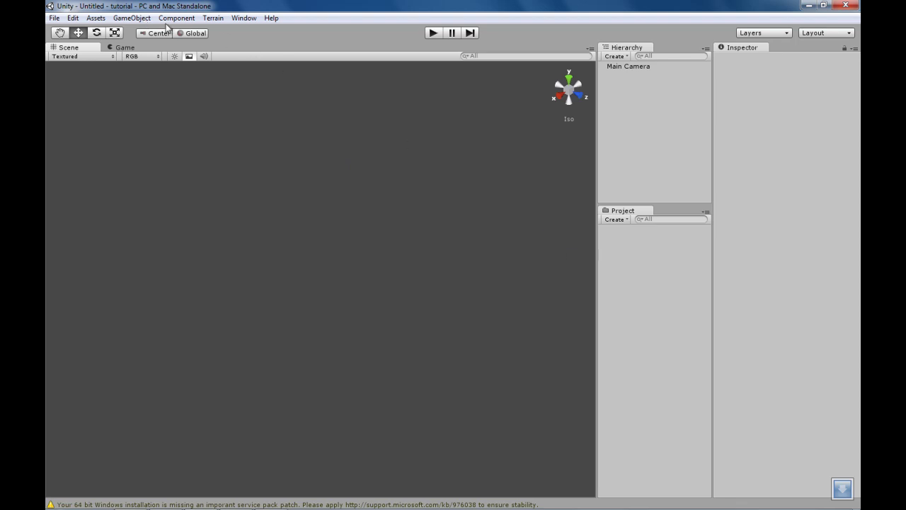
click(143, 18)
mouse_move(236, 44)
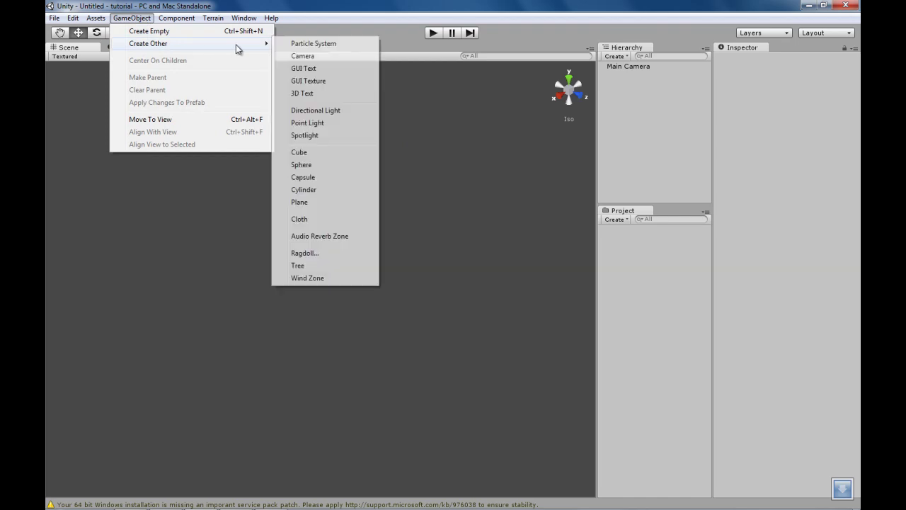
click(318, 152)
Scale the cube uniformly to 3.578198 on all axes.
key(r)
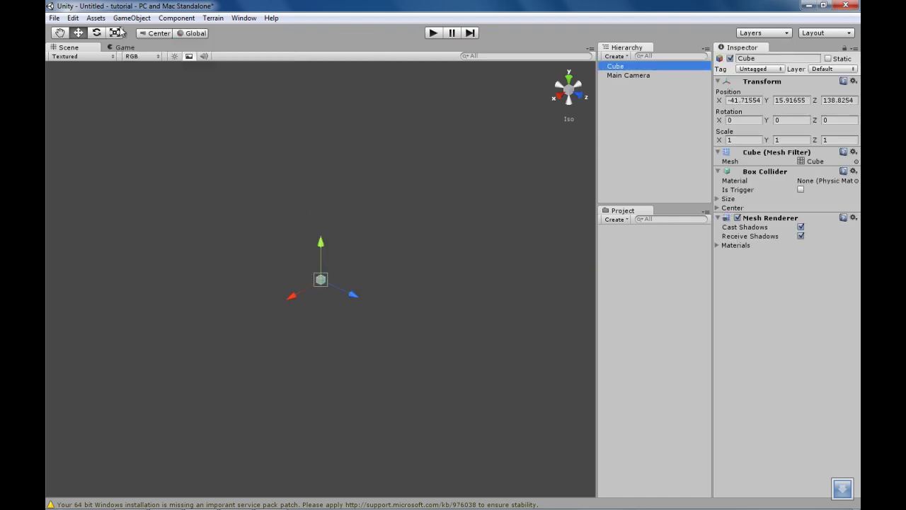
drag(318, 283, 411, 226)
click(408, 210)
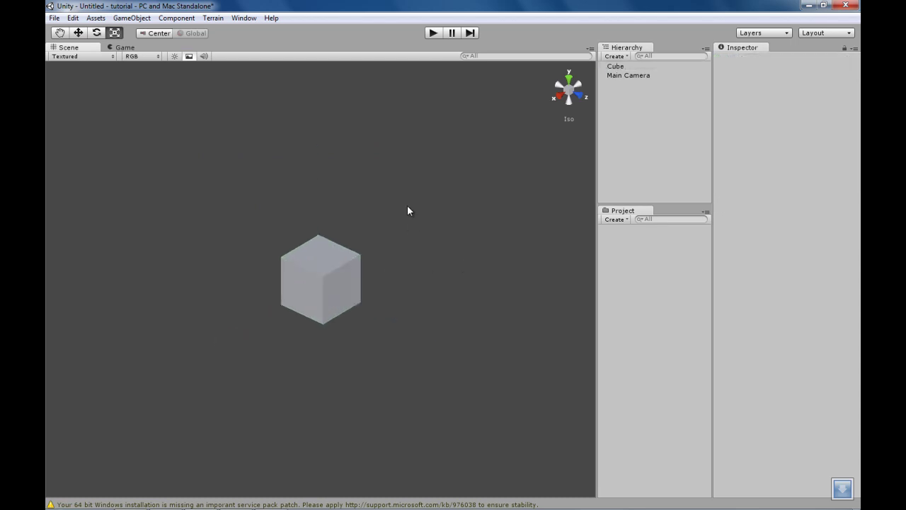
alt+drag(510, 170, 476, 291)
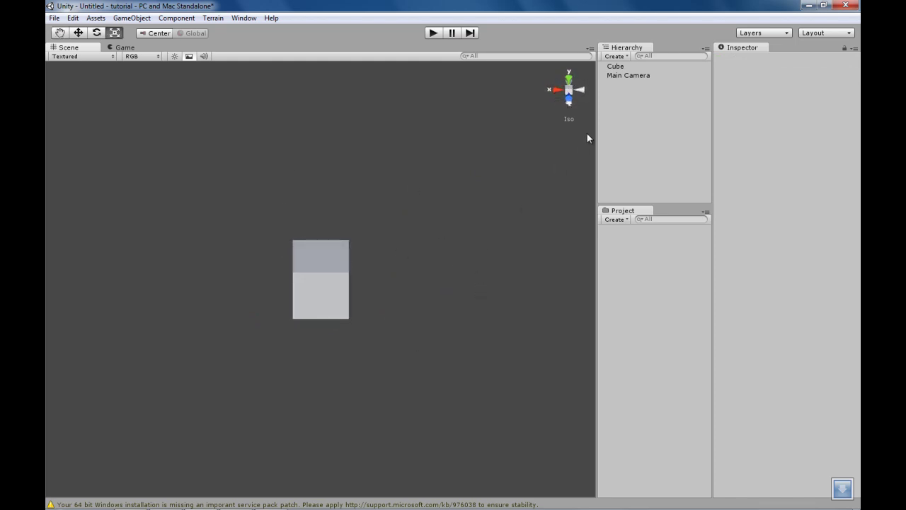
Select the Main Camera and reposition it above and near the cube.
click(632, 74)
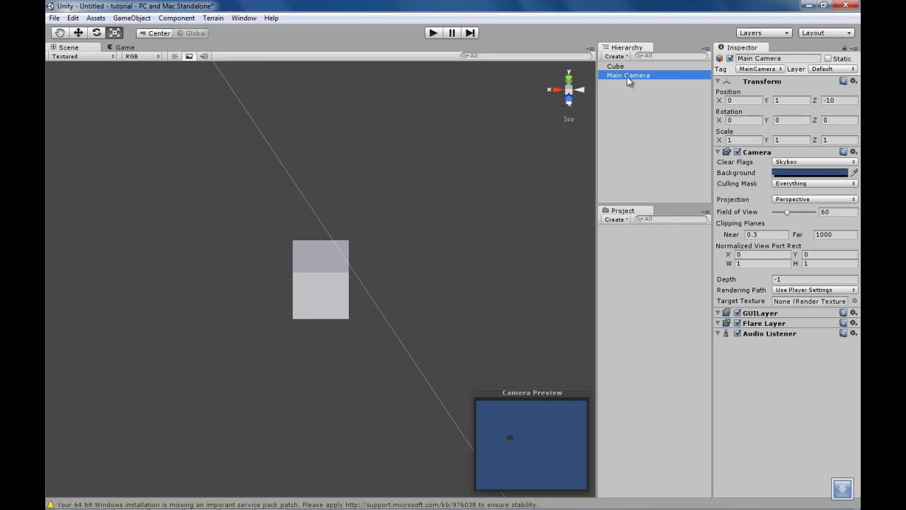
scroll(396, 170, down, 5)
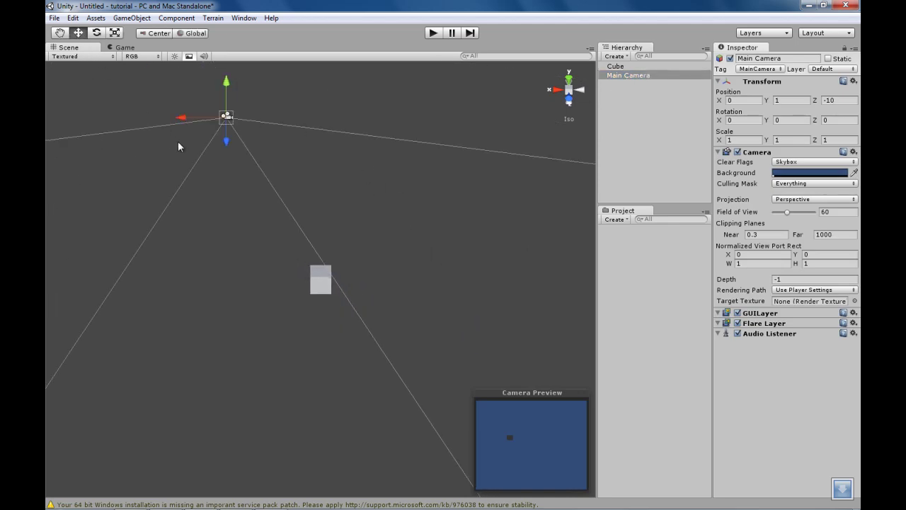
alt+drag(180, 146, 310, 218)
middle_drag(81, 367, 237, 341)
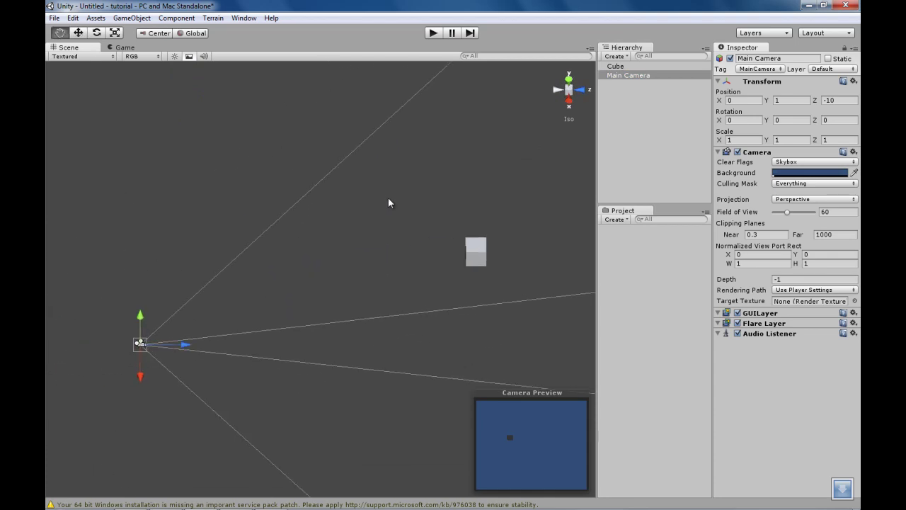
drag(179, 345, 470, 301)
drag(433, 368, 385, 237)
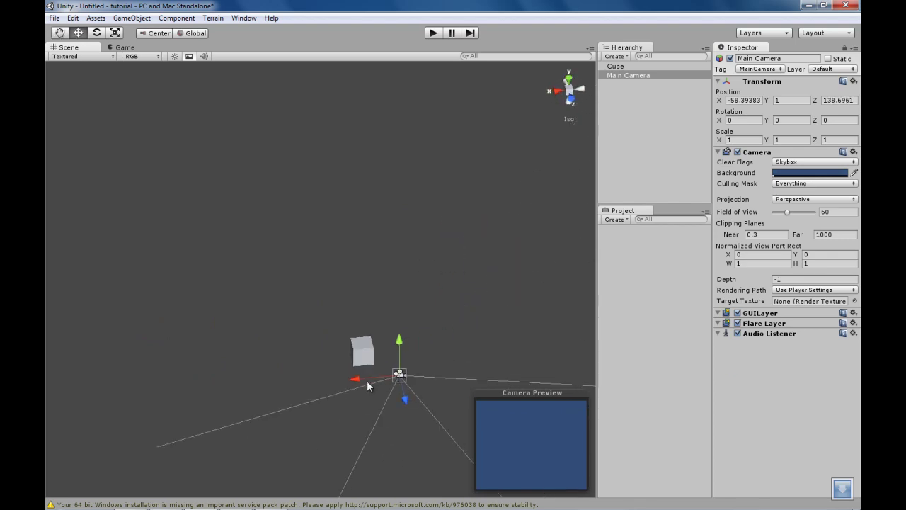
drag(367, 380, 337, 382)
drag(369, 351, 370, 336)
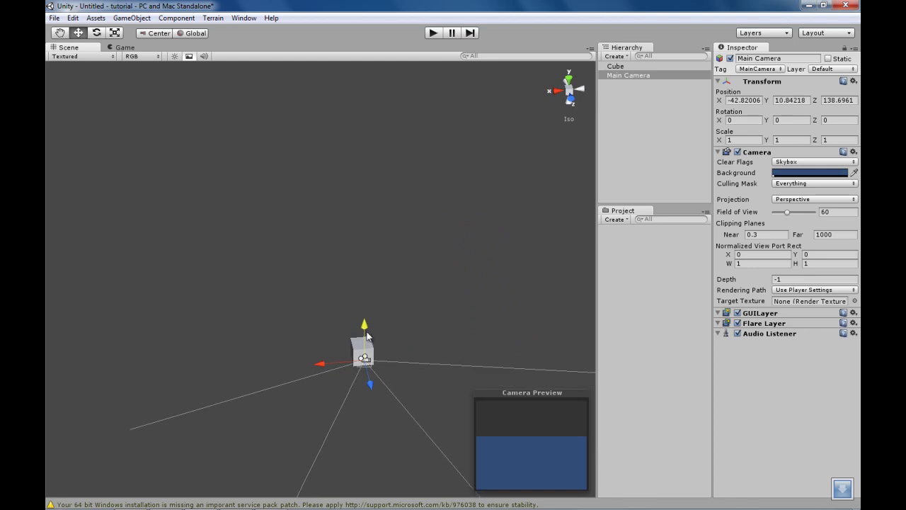
drag(367, 383, 366, 388)
alt+drag(322, 318, 553, 234)
drag(467, 234, 466, 210)
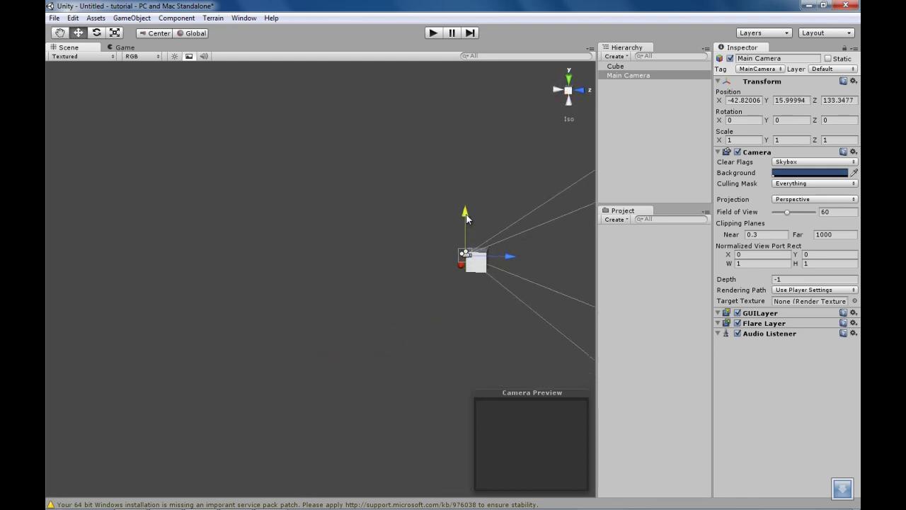
drag(513, 260, 520, 237)
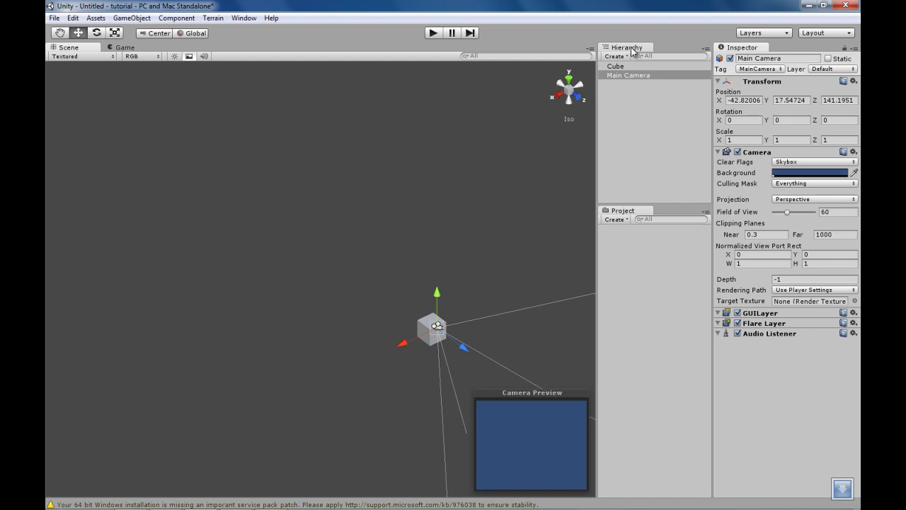
Parent the Main Camera under the Cube, then delete the Main Camera.
drag(623, 73, 624, 66)
click(603, 65)
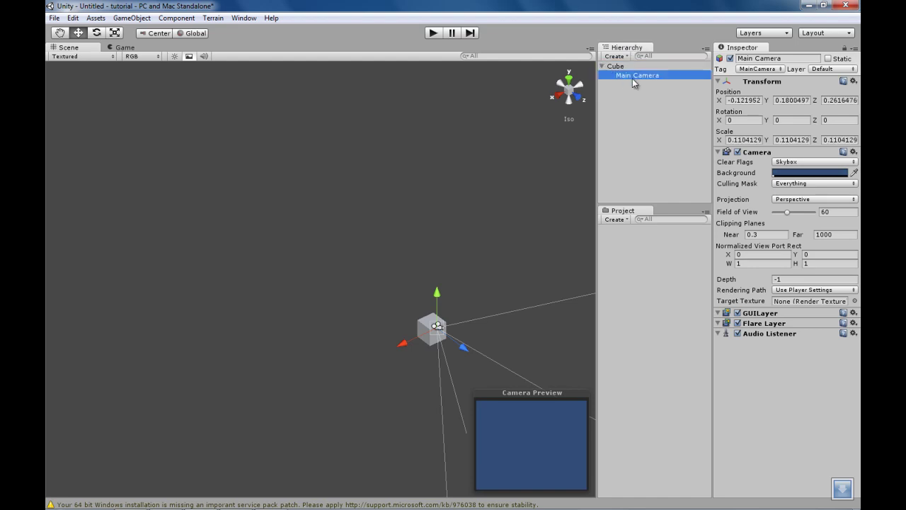
click(634, 74)
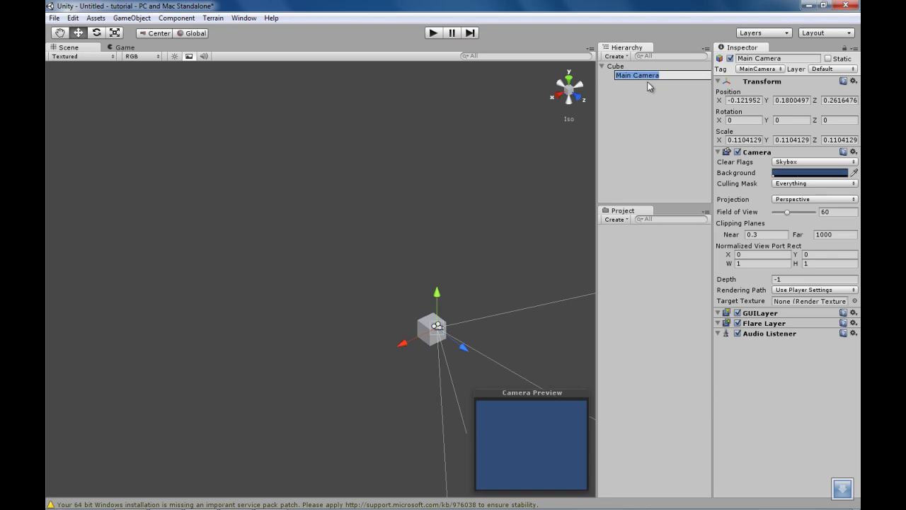
key(Escape)
click(615, 66)
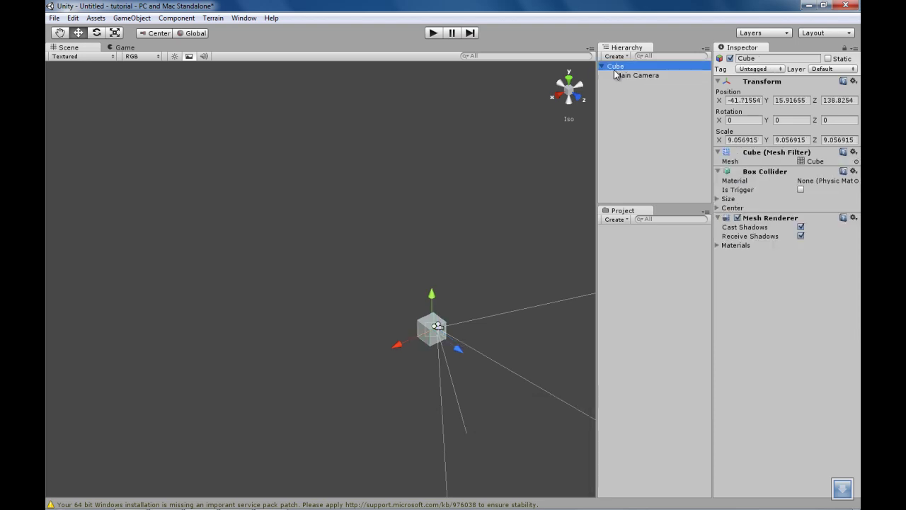
click(643, 75)
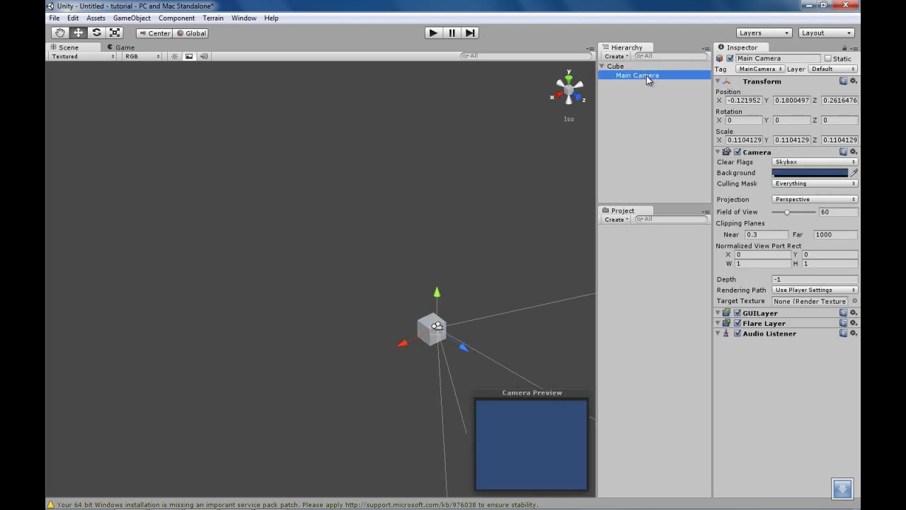
key(Delete)
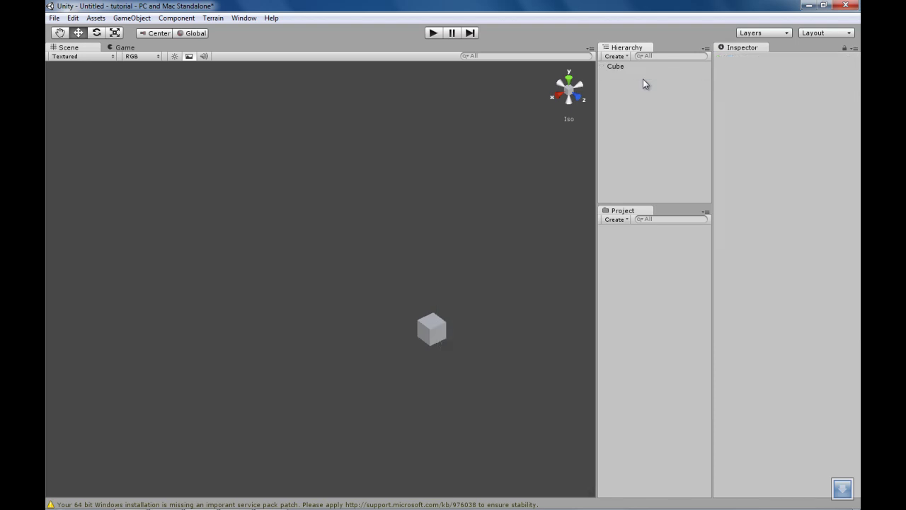
click(620, 67)
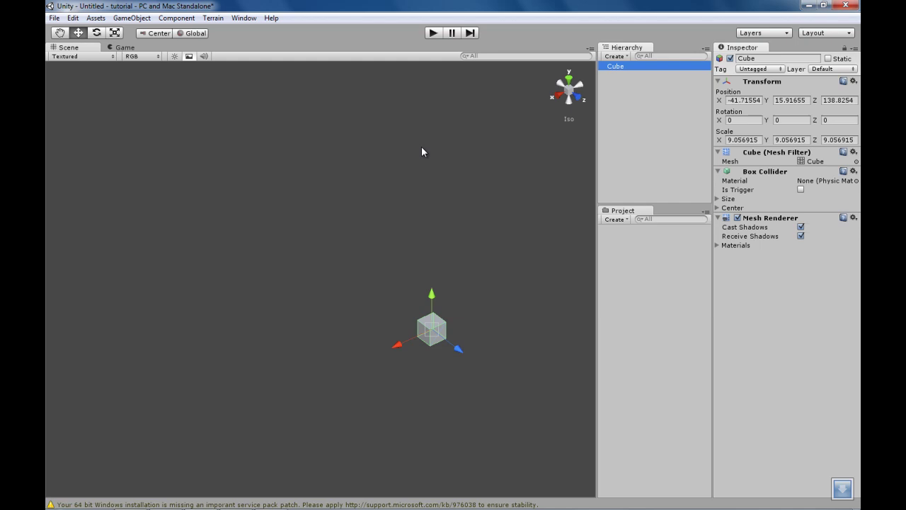
alt+drag(451, 235, 406, 218)
middle_drag(406, 219, 387, 210)
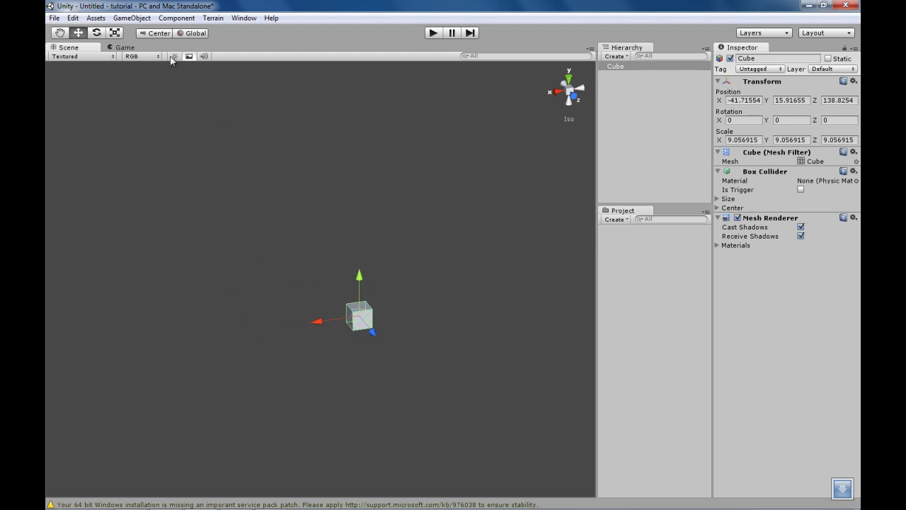
click(133, 18)
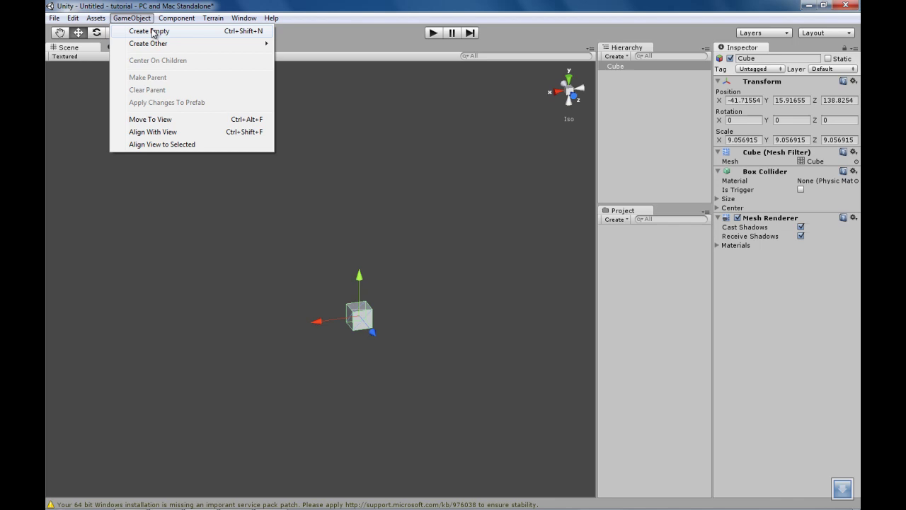
click(664, 82)
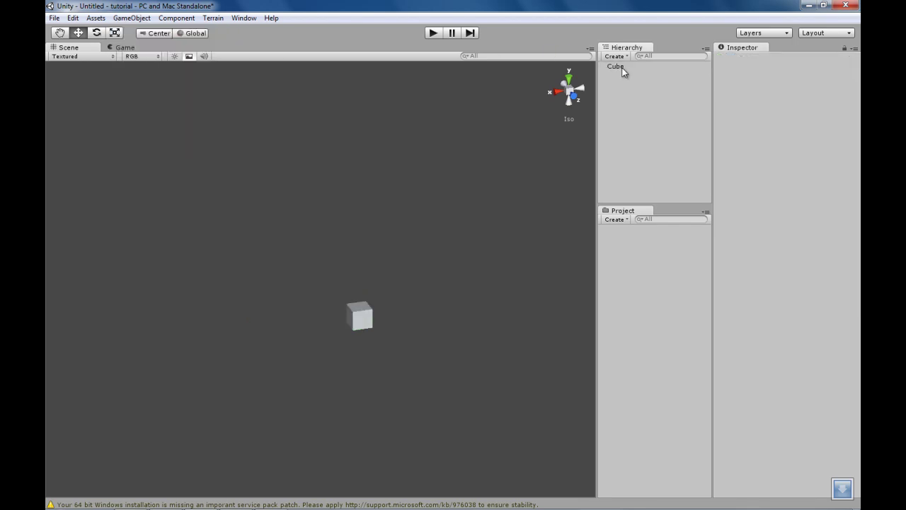
click(620, 67)
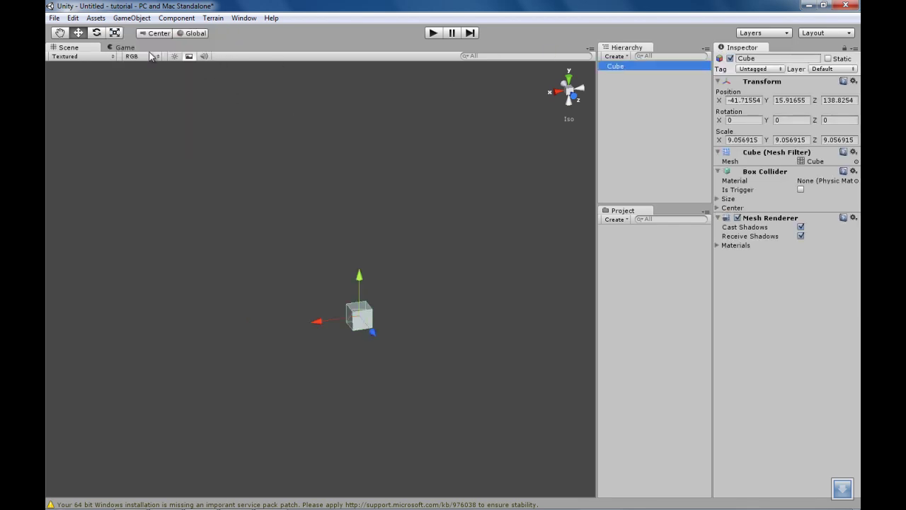
click(115, 33)
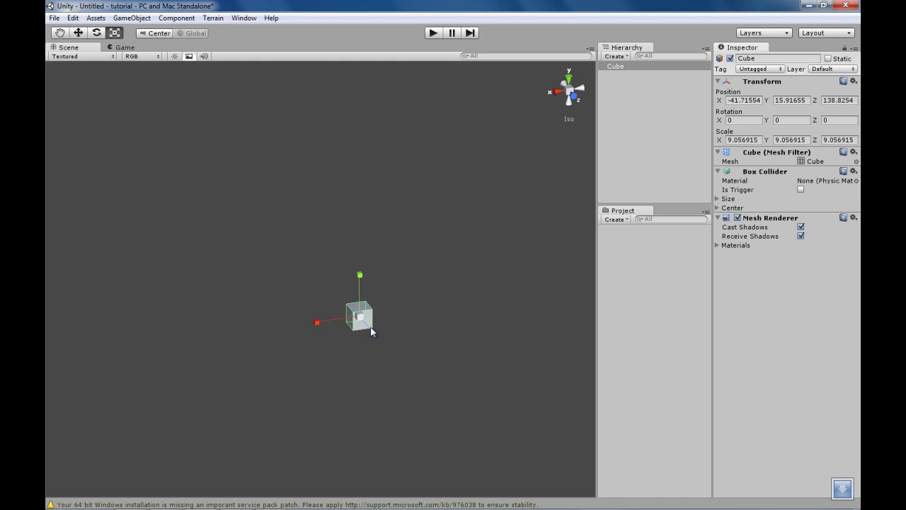
drag(371, 331, 442, 437)
drag(375, 344, 423, 405)
drag(318, 322, 262, 338)
drag(318, 322, 217, 346)
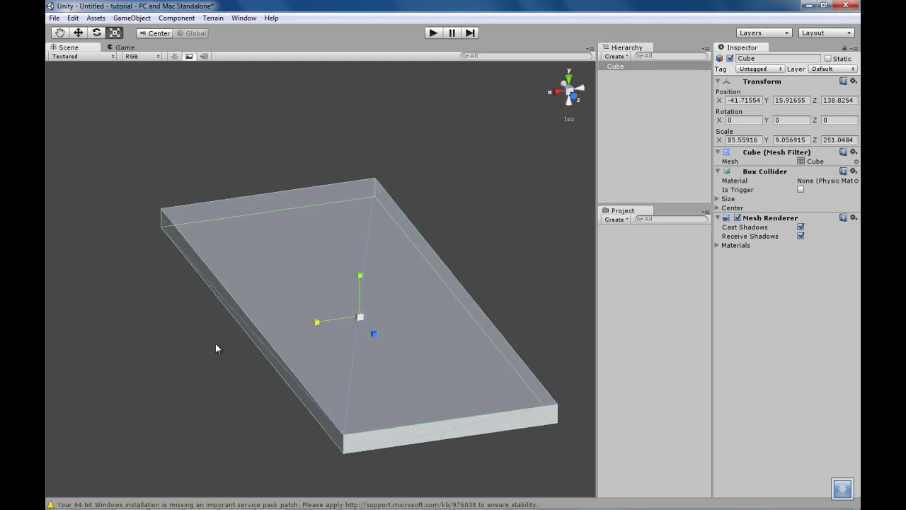
drag(335, 322, 270, 327)
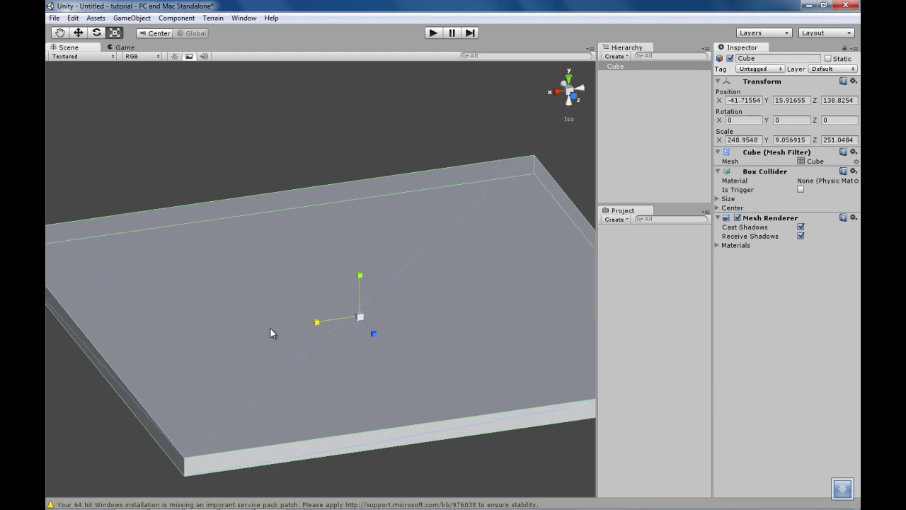
click(283, 167)
alt+drag(284, 167, 355, 224)
middle_drag(354, 225, 267, 231)
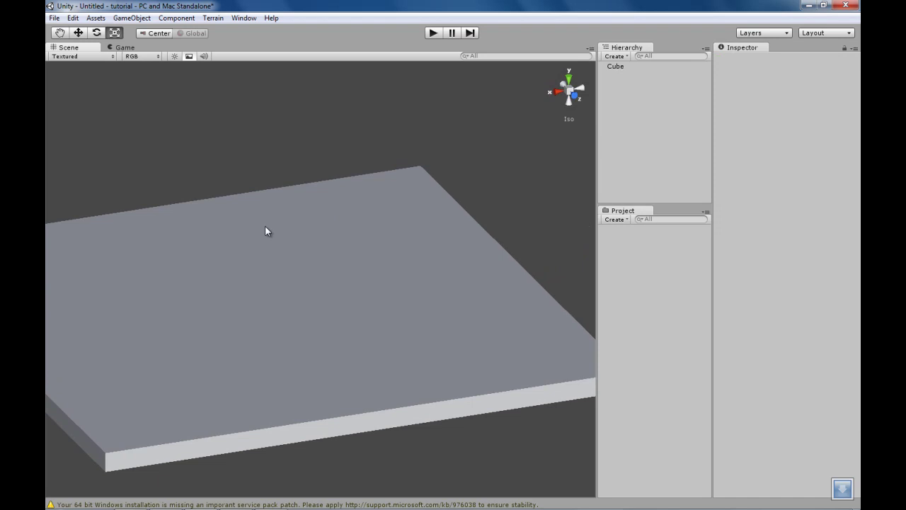
Add a new Camera to the scene.
click(131, 19)
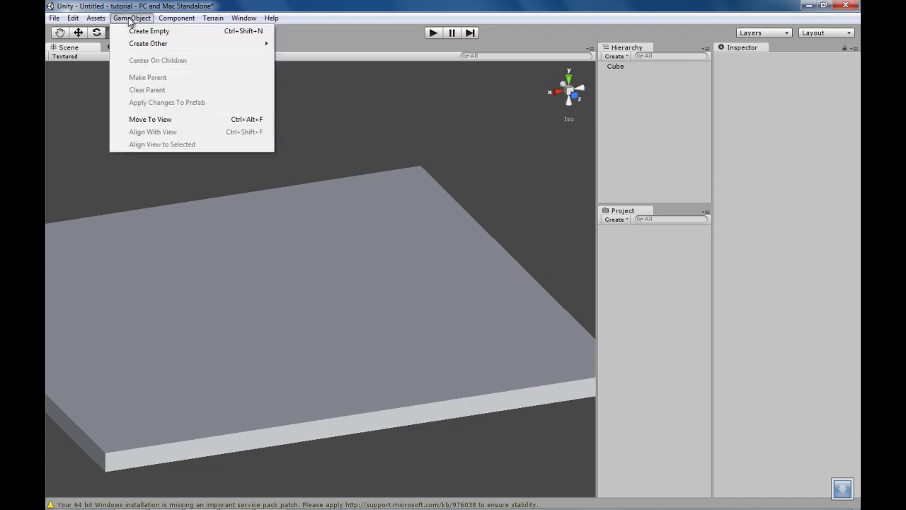
mouse_move(238, 46)
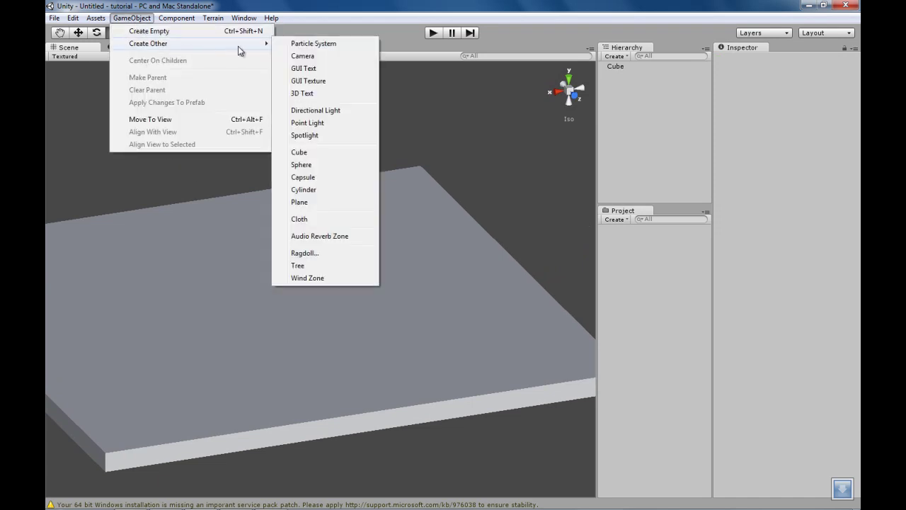
click(302, 56)
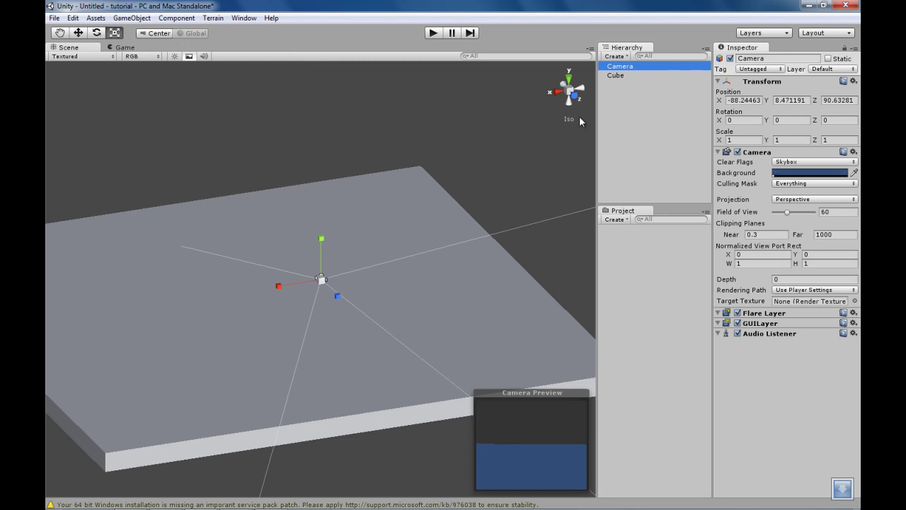
Lift the camera to -88.24463, 31.04077, 90.63281, well above the floor.
alt+drag(358, 207, 505, 194)
key(w)
drag(327, 257, 340, 137)
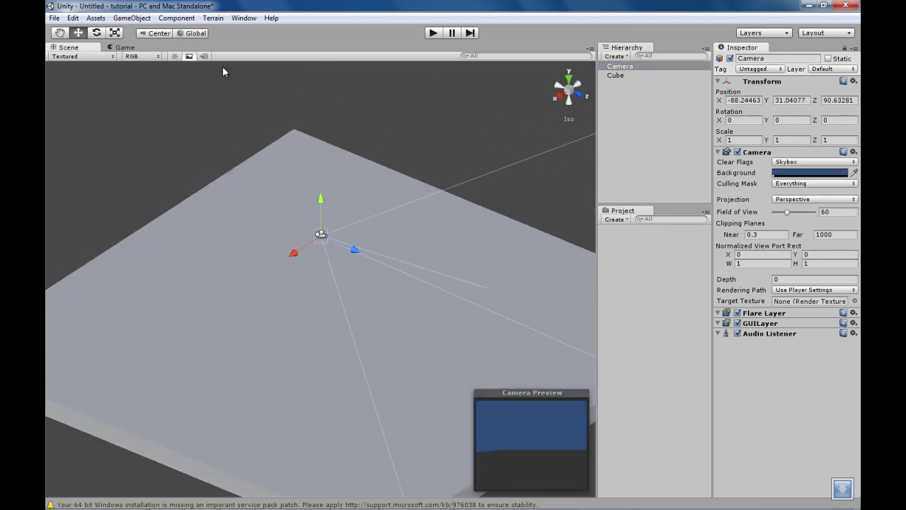
click(139, 19)
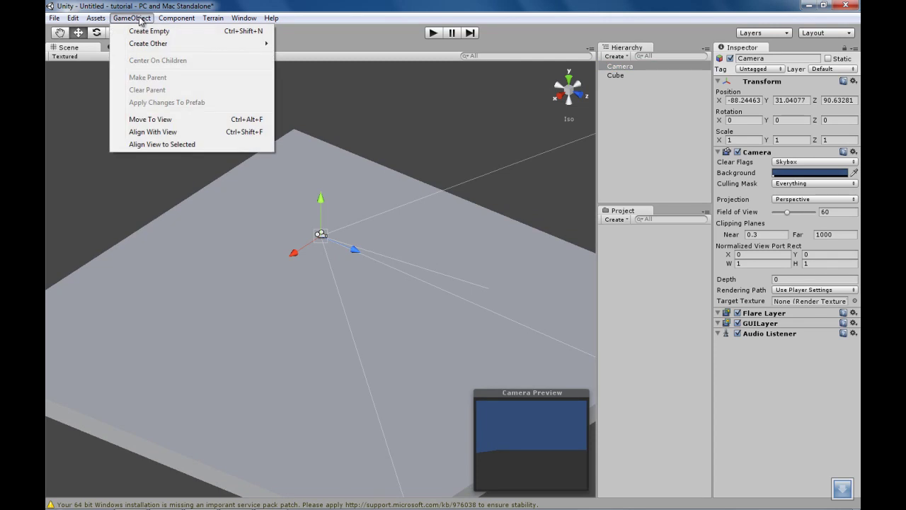
mouse_move(215, 44)
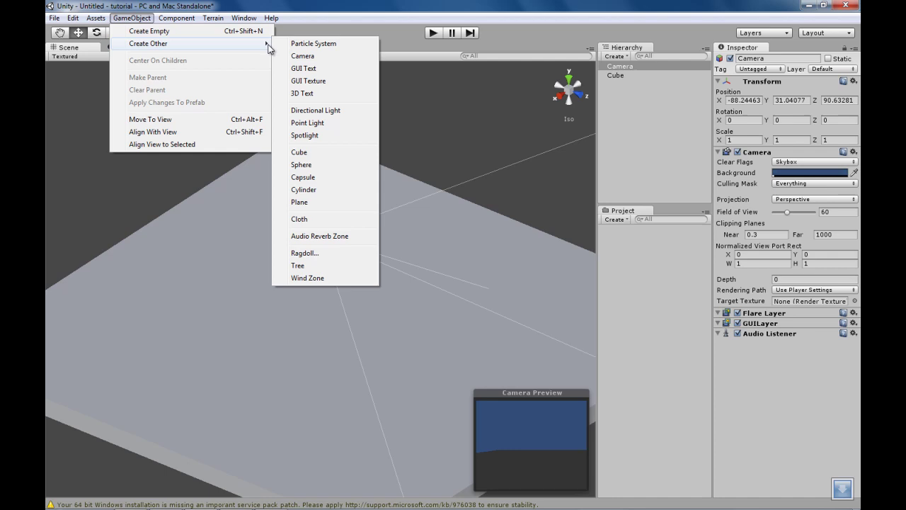
Add a sphere, raise it above the floor, and scale it to about 10.09.
click(310, 165)
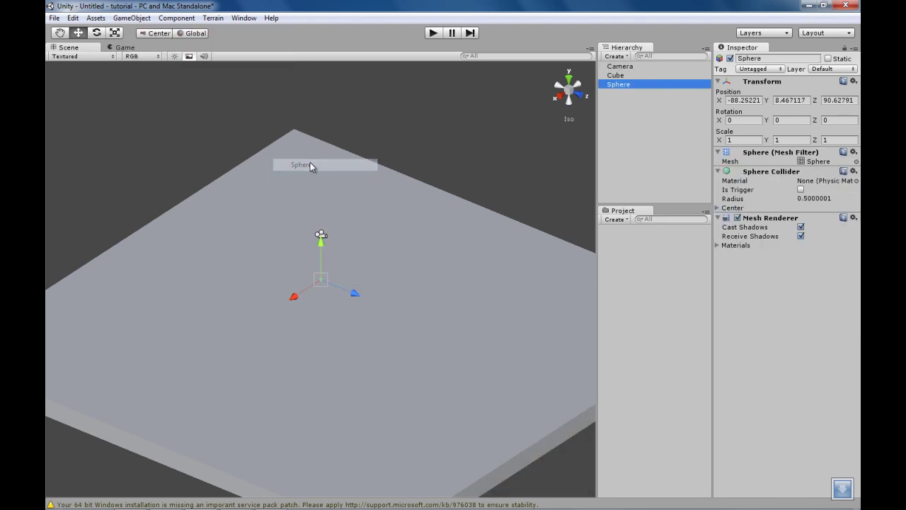
alt+drag(327, 214, 420, 203)
drag(325, 256, 477, 167)
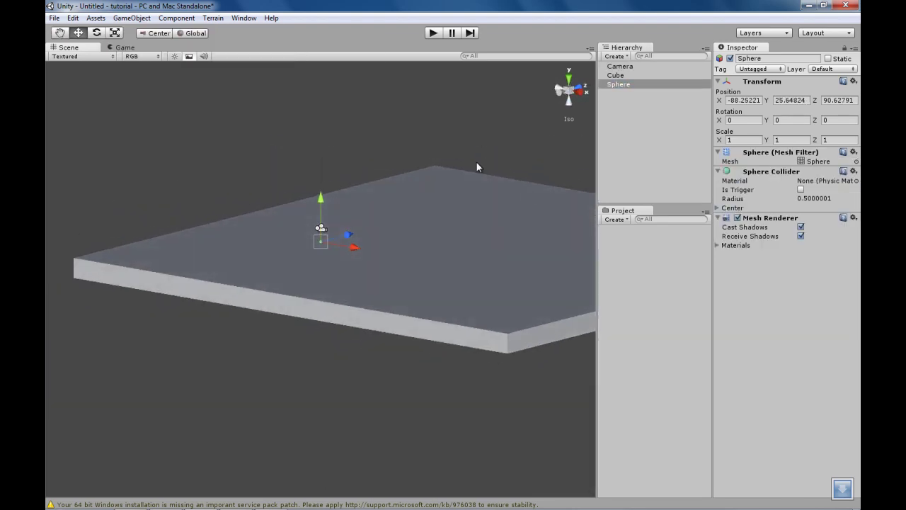
click(115, 34)
drag(321, 241, 377, 241)
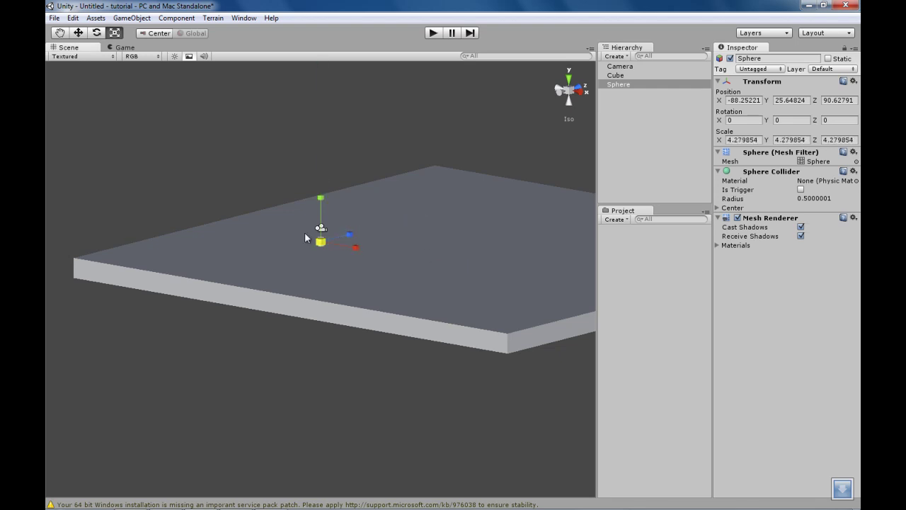
drag(322, 246, 396, 249)
key(w)
drag(321, 196, 197, 245)
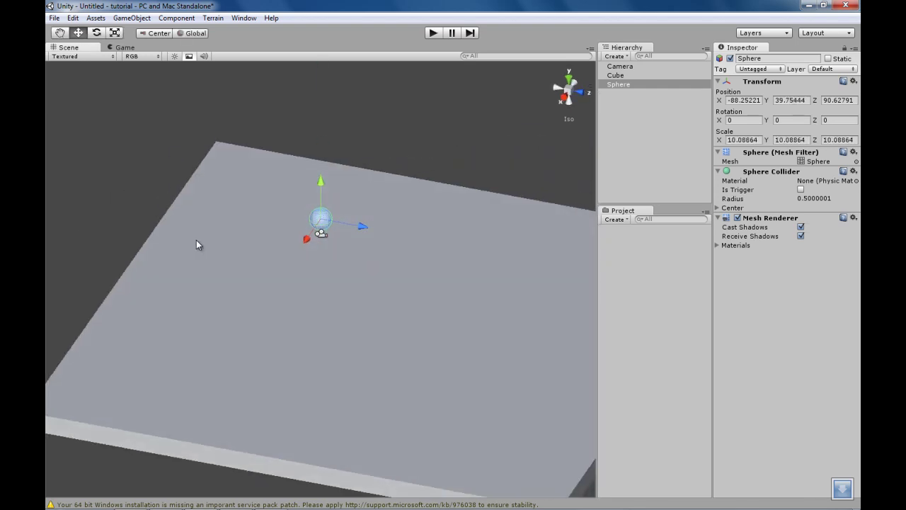
Lift the Camera slightly to Y 38.634.
click(620, 67)
alt+drag(401, 226, 484, 273)
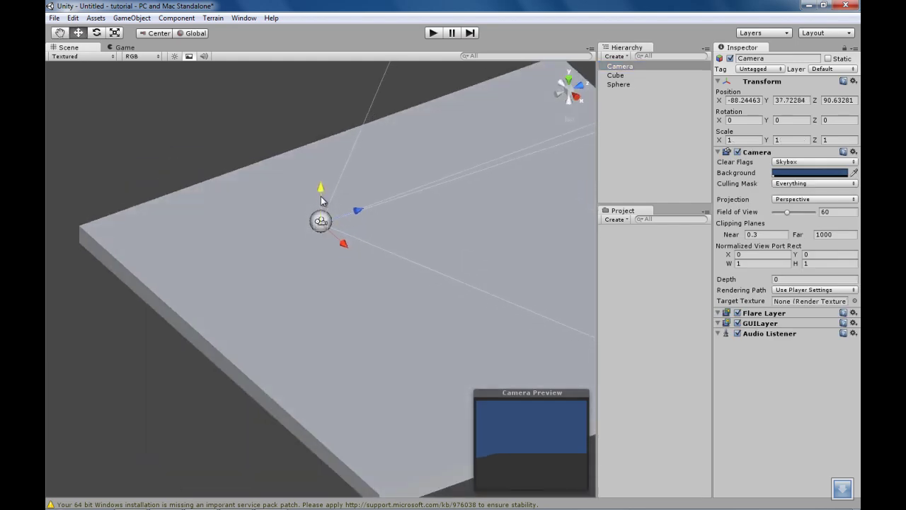
drag(321, 201, 321, 198)
alt+drag(321, 198, 327, 238)
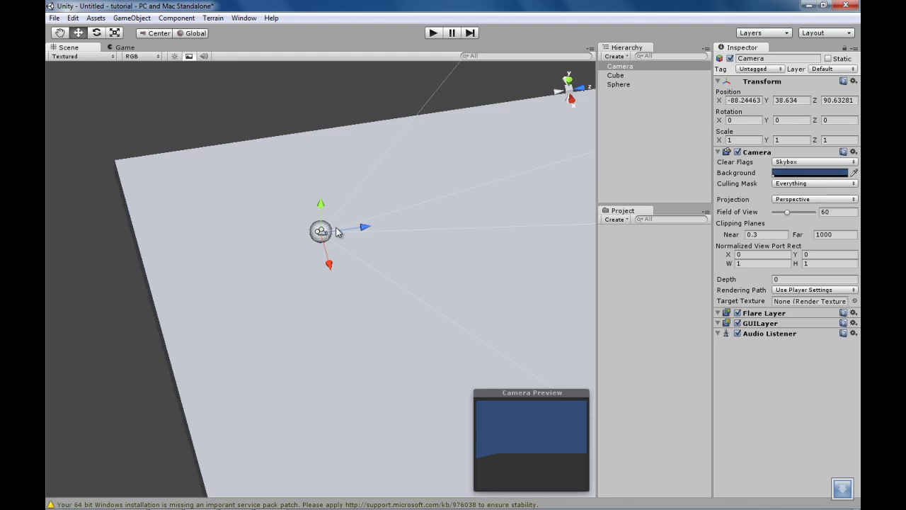
Frame and reposition the camera near the sphere, then shrink the sphere to about scale 3.4.
key(f)
alt+drag(337, 233, 288, 156)
drag(363, 280, 433, 280)
drag(388, 246, 381, 202)
drag(424, 235, 407, 235)
alt+drag(459, 206, 461, 248)
alt+drag(324, 252, 495, 286)
alt+drag(237, 274, 328, 302)
click(314, 261)
click(115, 32)
Move the camera right beside the sphere at -88.25606, 39.22147, 91.82593, then view from Top.
click(274, 234)
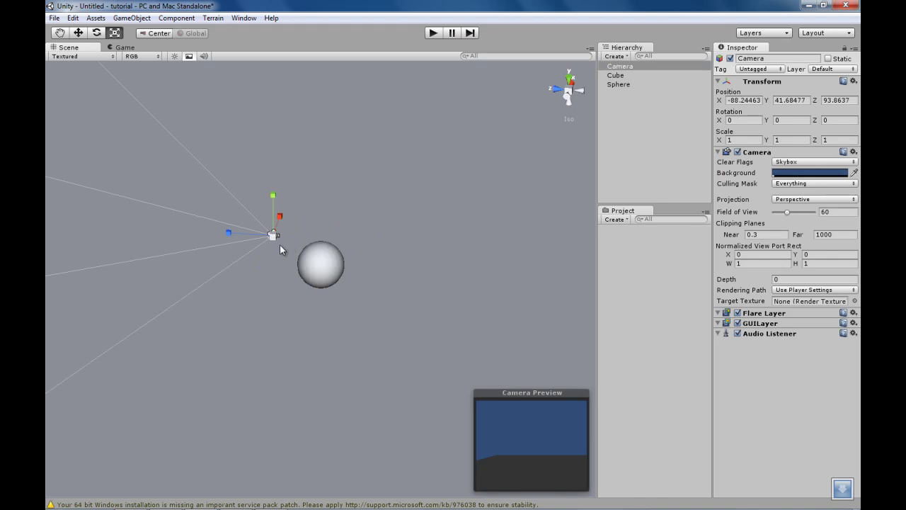
alt+drag(374, 253, 337, 250)
key(e)
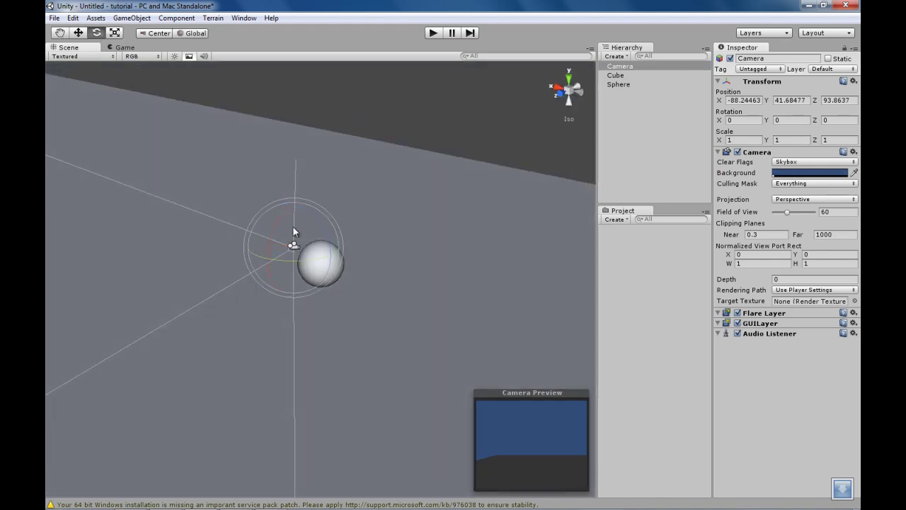
key(w)
drag(269, 260, 284, 256)
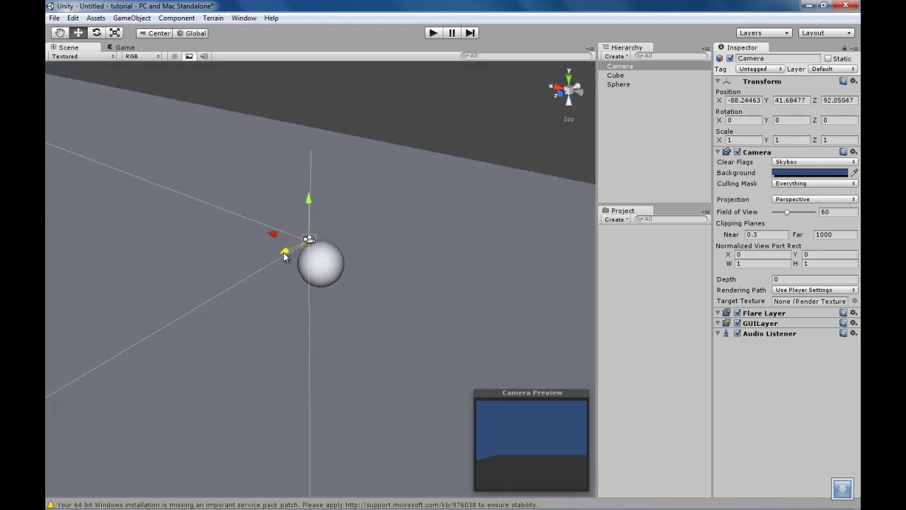
drag(308, 199, 300, 255)
click(569, 80)
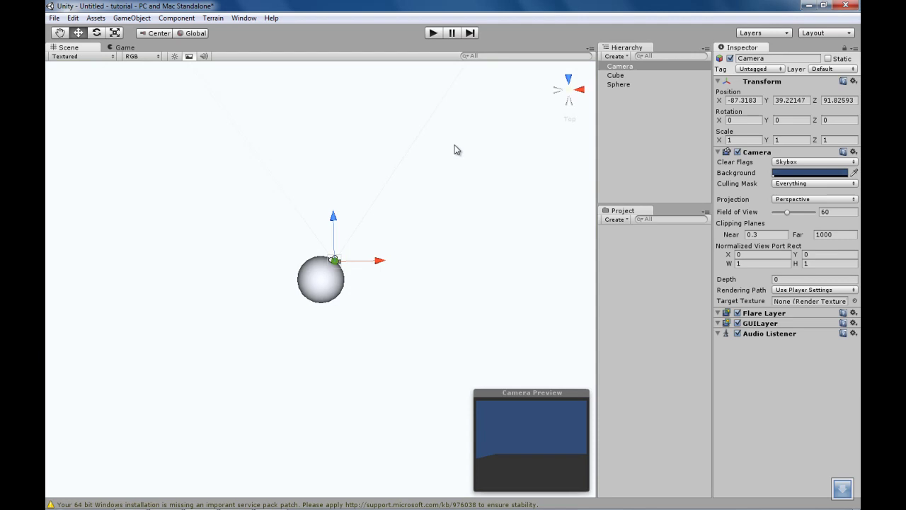
Nudge the camera onto the sphere and make it a child of Sphere.
drag(379, 272, 401, 221)
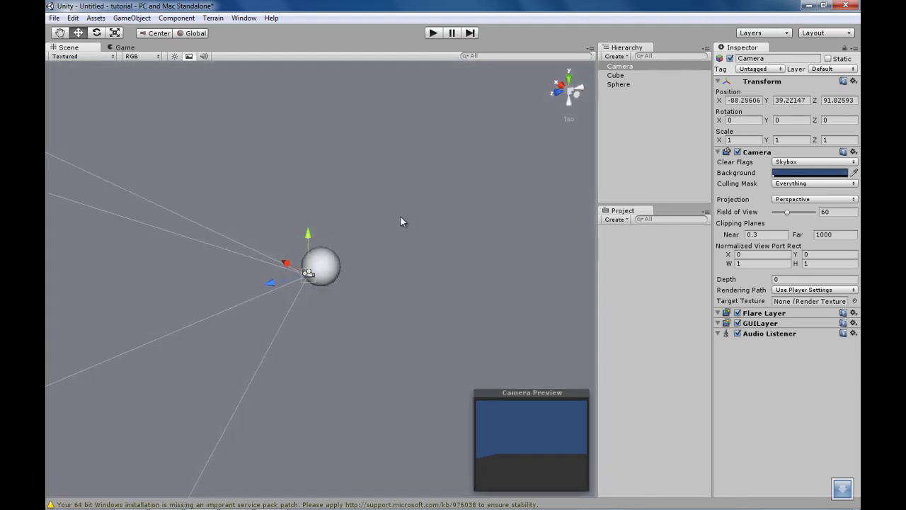
drag(309, 248, 310, 241)
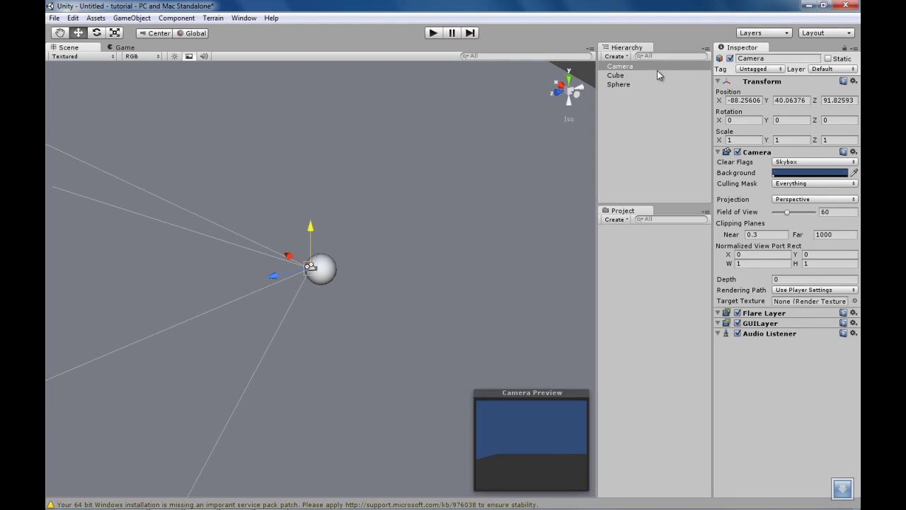
drag(627, 68, 623, 83)
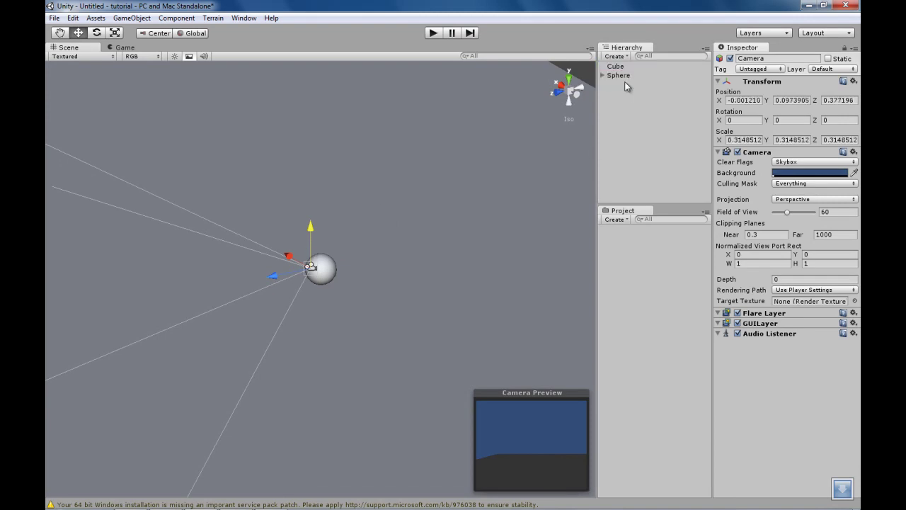
Rename the Sphere to 'player'.
click(627, 73)
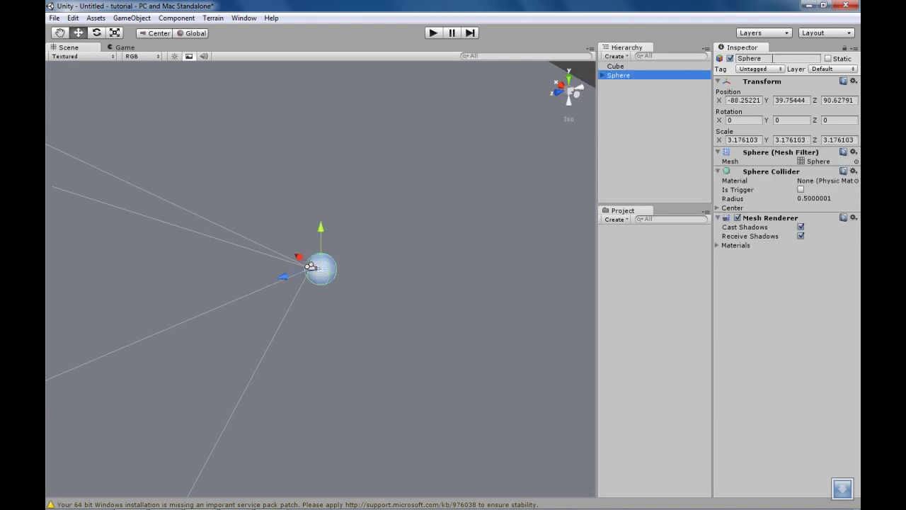
click(773, 58)
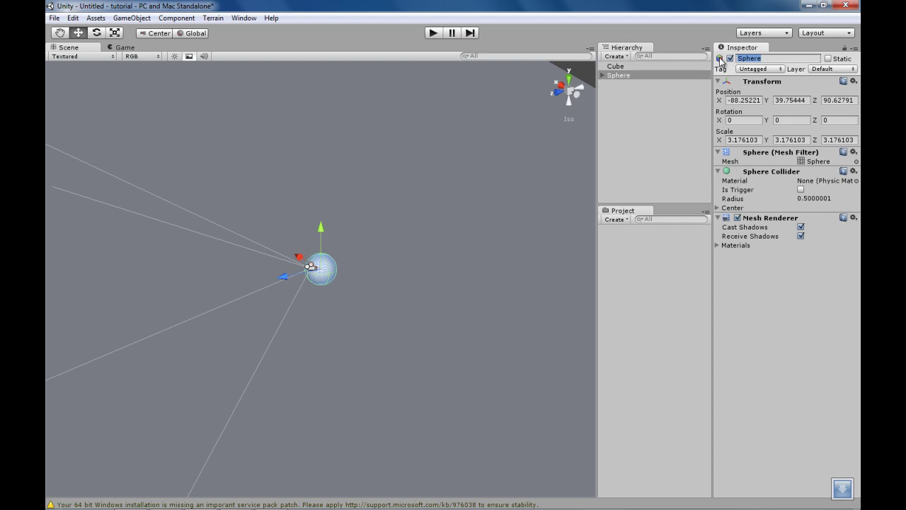
text(play)
key(Return)
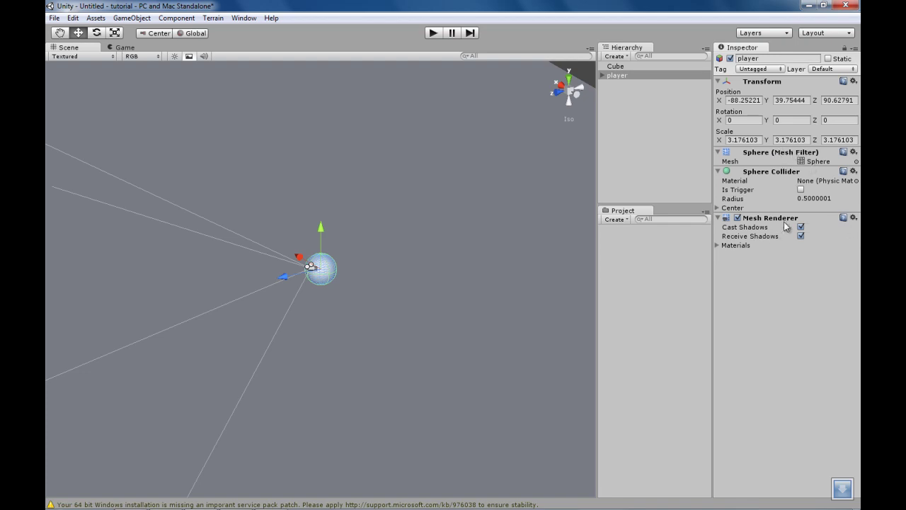
Check the sphere's Materials list and orbit to see the sphere side-on.
click(718, 245)
click(718, 245)
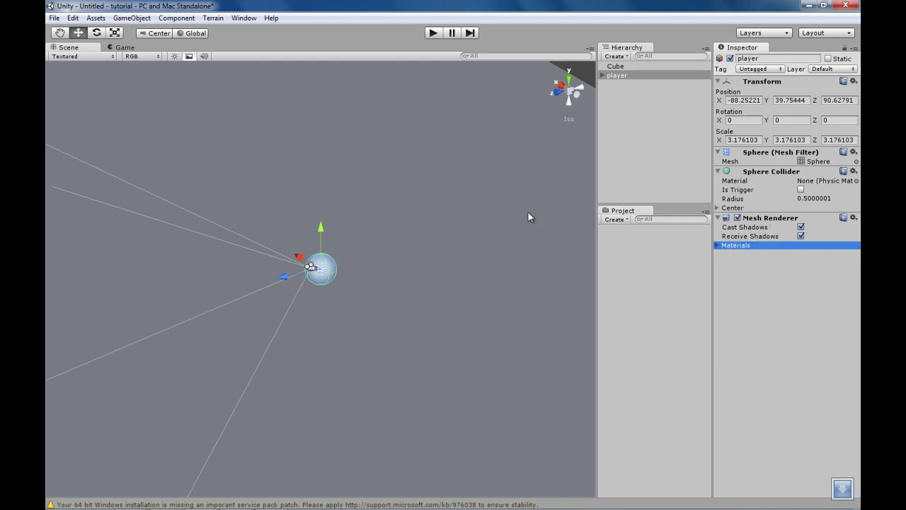
alt+drag(527, 211, 277, 225)
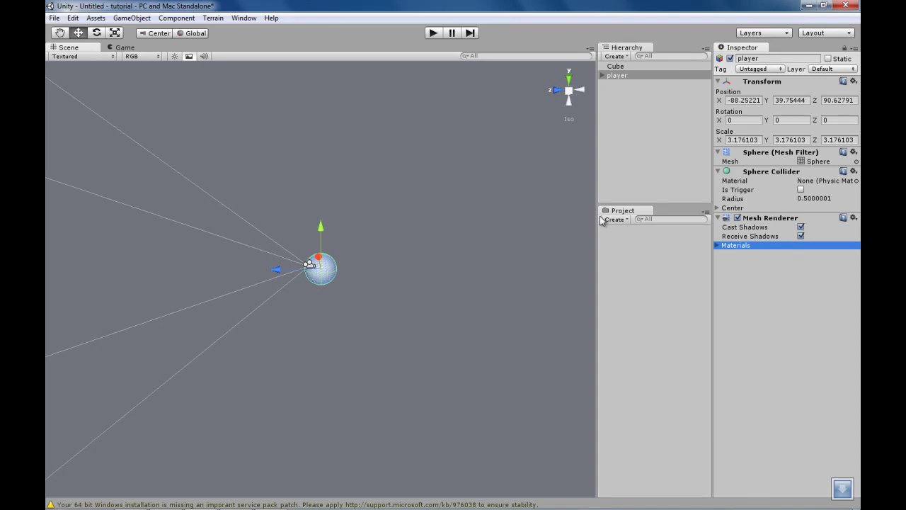
mouse_move(459, 216)
alt+mouse_down()
mouse_move(267, 213)
mouse_move(384, 210)
mouse_move(451, 222)
alt+mouse_up()
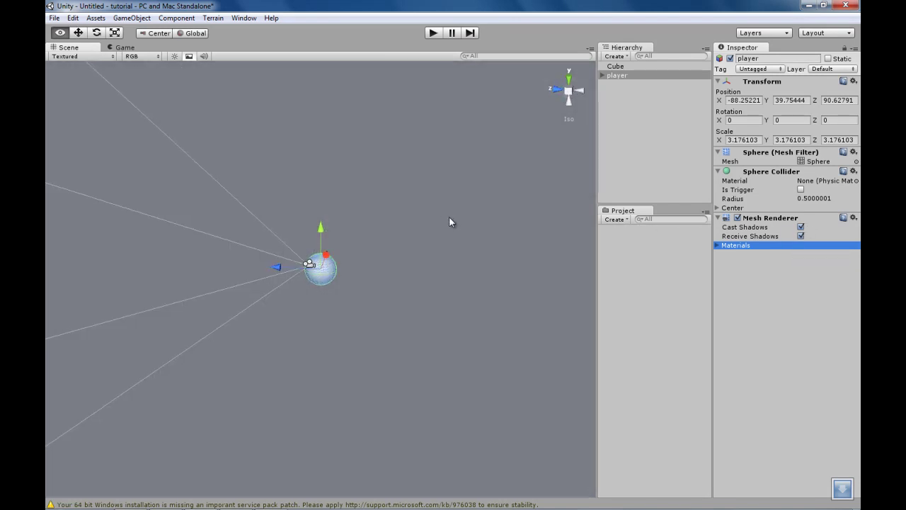
Rename the Cube to 'floor'.
click(616, 66)
click(764, 60)
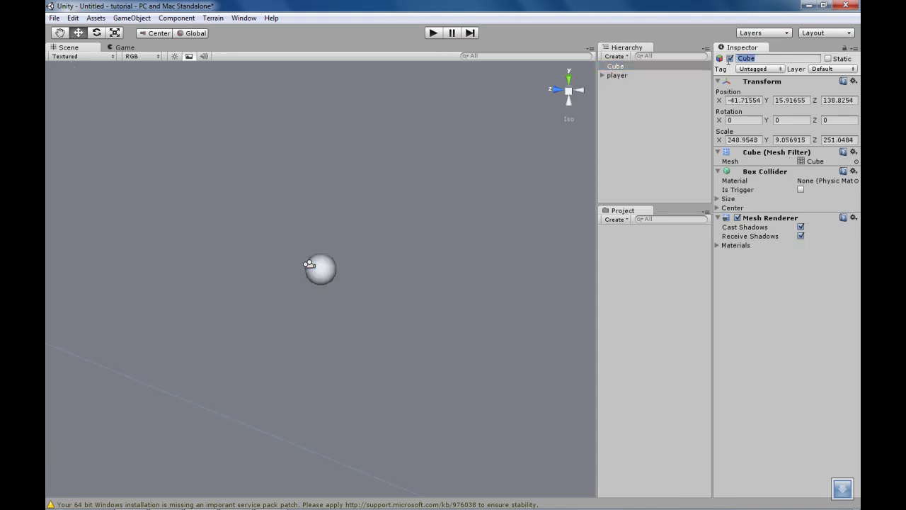
text(floor)
key(Return)
Select the player sphere and zoom and orbit to view it above the floor.
scroll(403, 236, down, 2)
scroll(410, 230, down, 2)
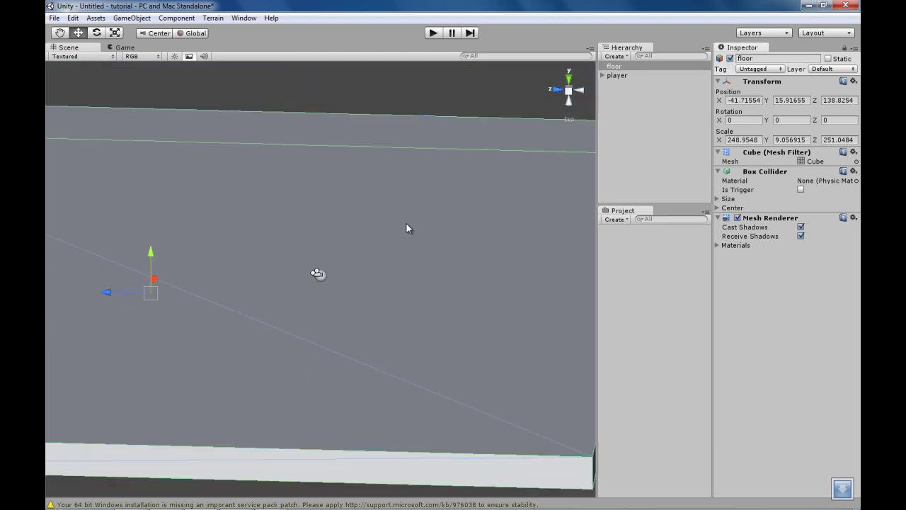
alt+drag(409, 229, 387, 236)
scroll(417, 188, down, 2)
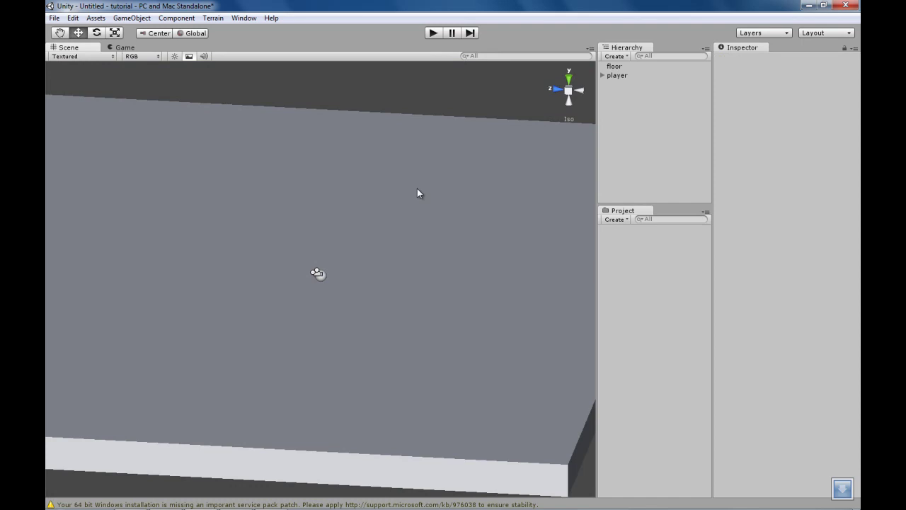
click(618, 76)
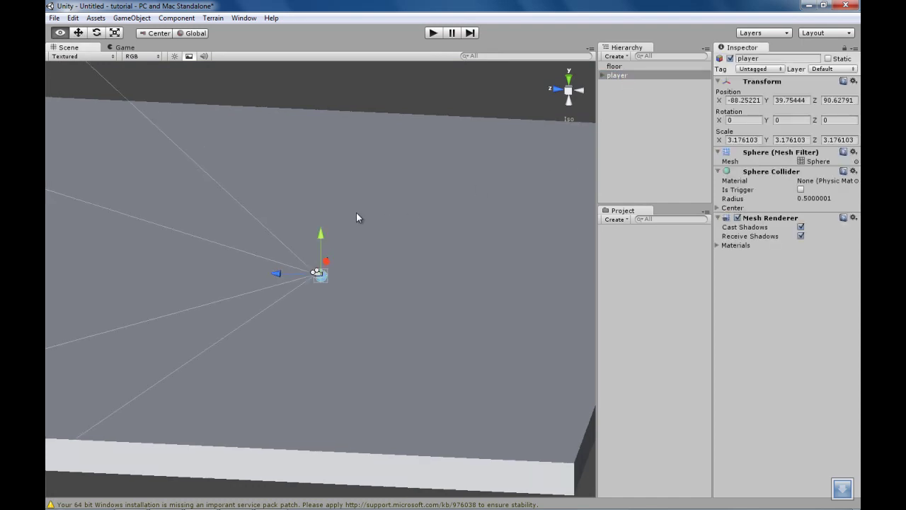
alt+drag(356, 213, 449, 211)
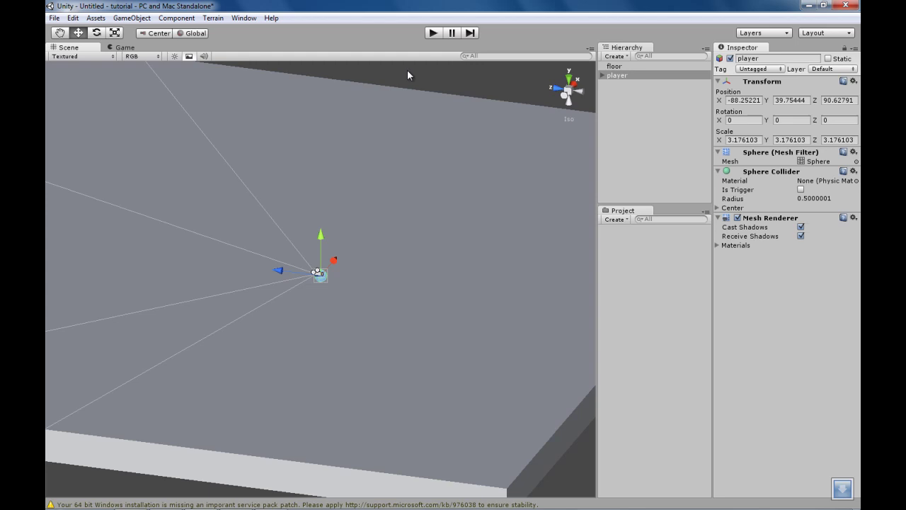
Play-test the scene, stop it, and orbit the view around the player.
click(432, 34)
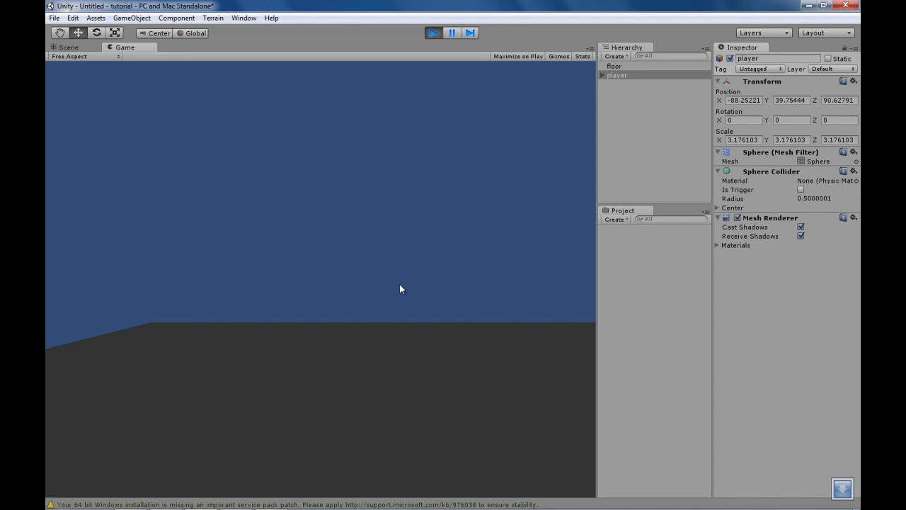
click(432, 35)
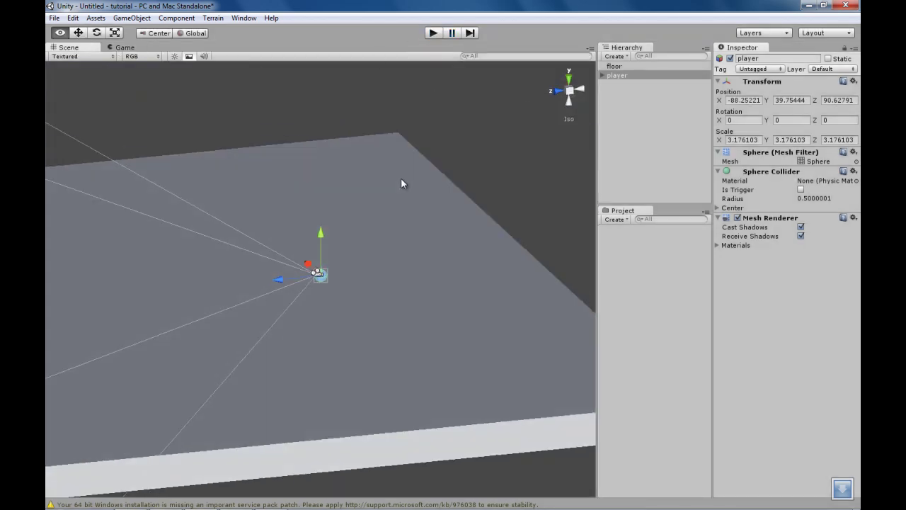
alt+drag(400, 184, 340, 156)
alt+drag(229, 135, 349, 139)
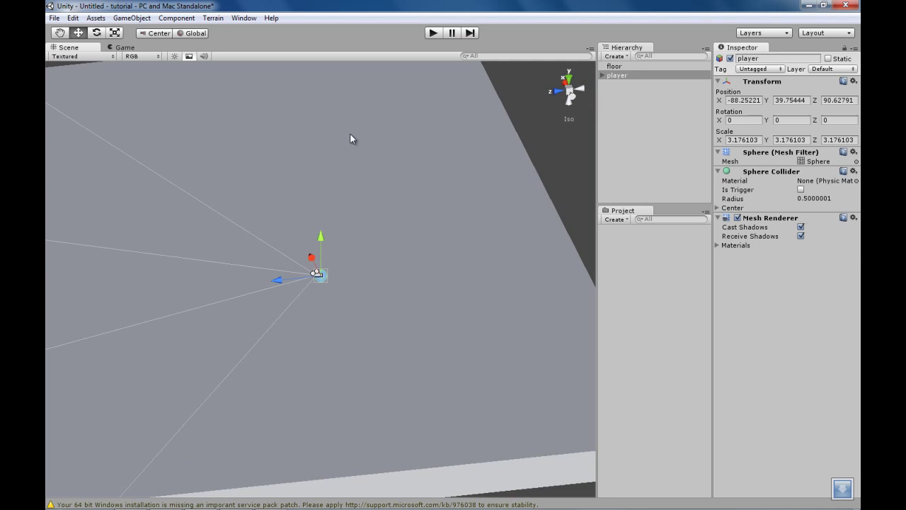
Zoom out and bring up the Create Other list of new objects.
scroll(457, 145, down, 5)
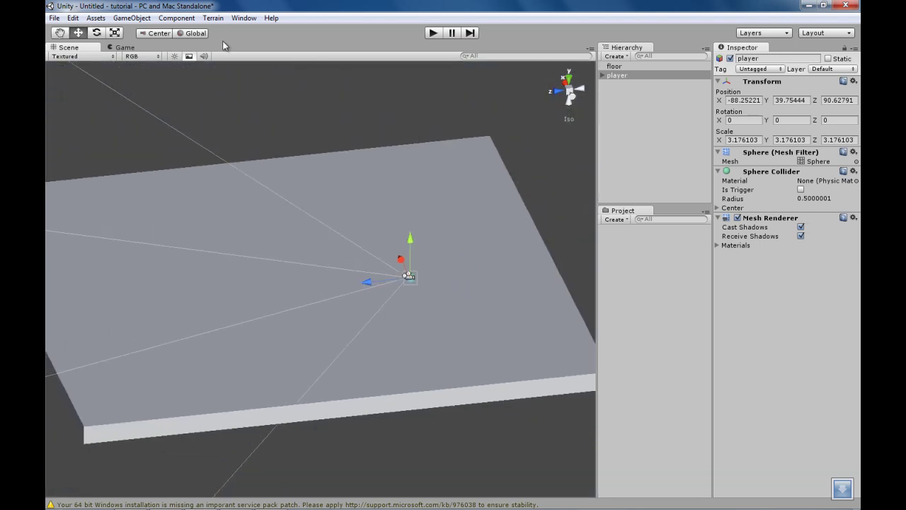
click(135, 18)
mouse_move(193, 45)
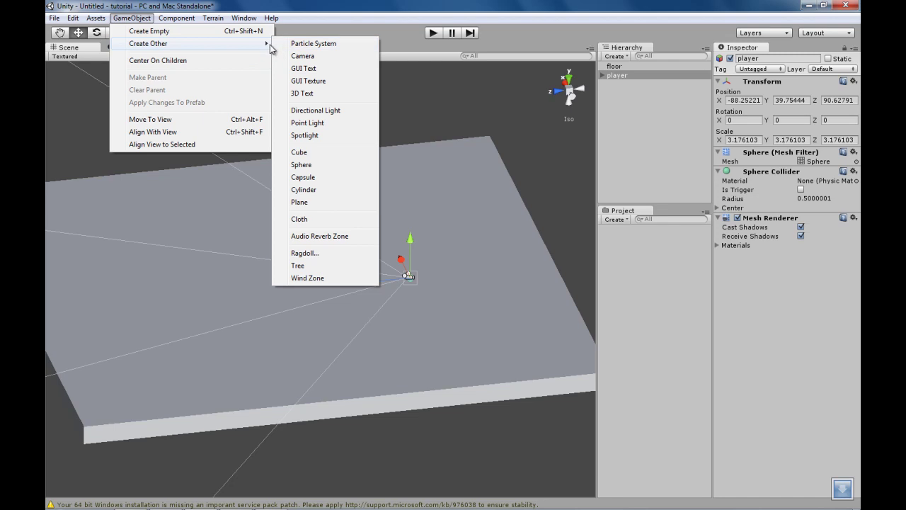
Add a Point Light and move it above the floor to -43.71508, 64.58495, 131.1734.
click(322, 124)
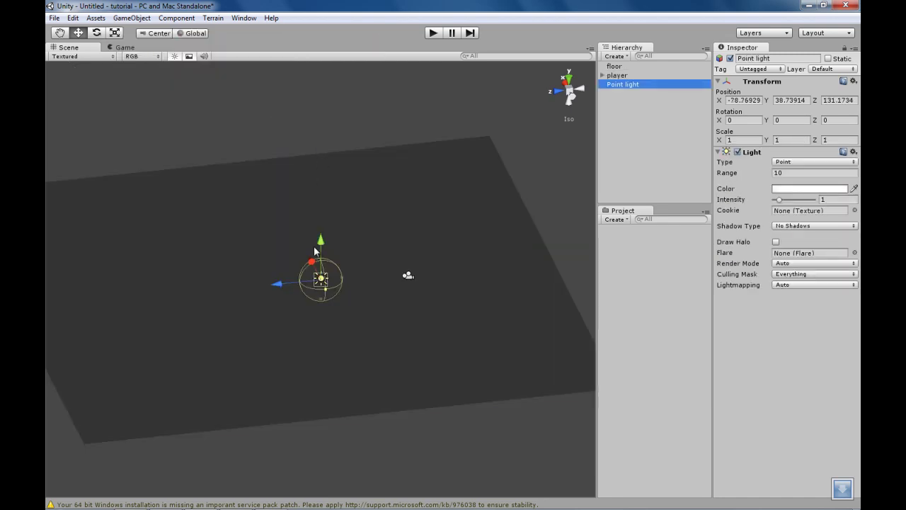
alt+drag(421, 179, 341, 187)
key(w)
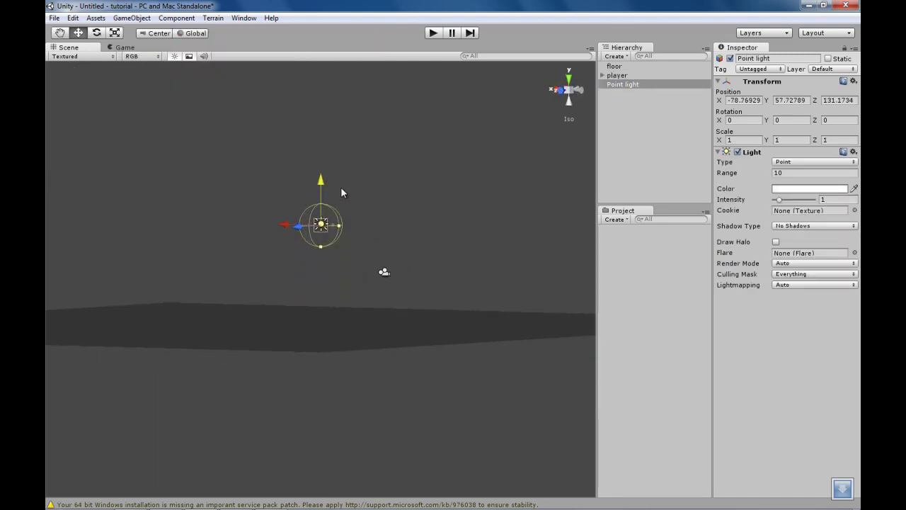
drag(288, 230, 499, 244)
Set the point light's Range to 100.
click(793, 173)
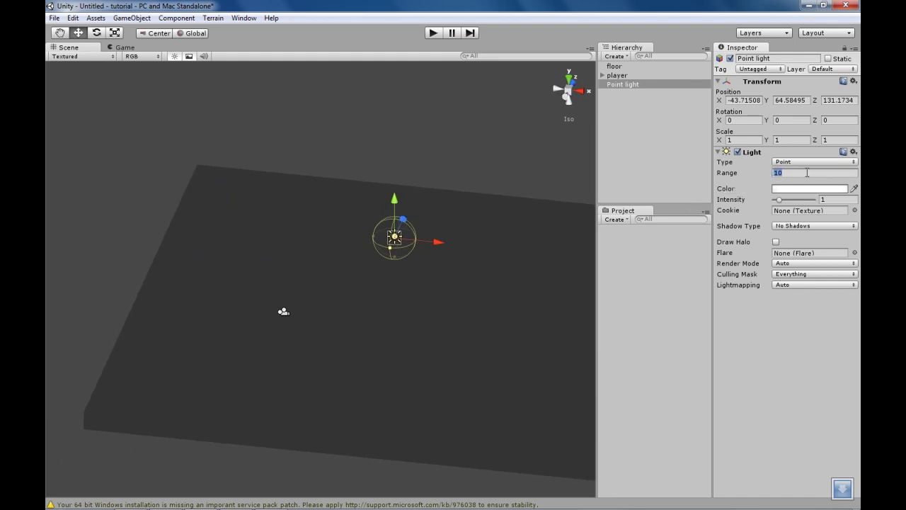
text(50)
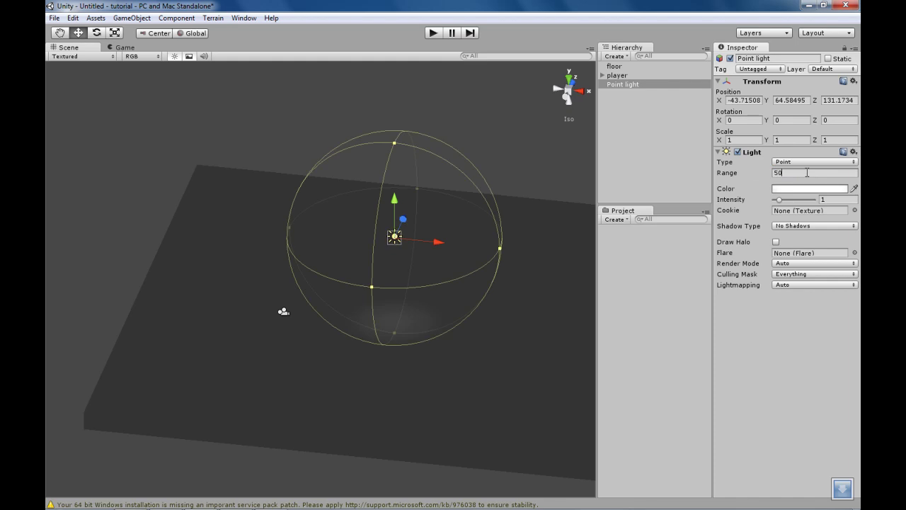
key(BackSpace)
key(BackSpace)
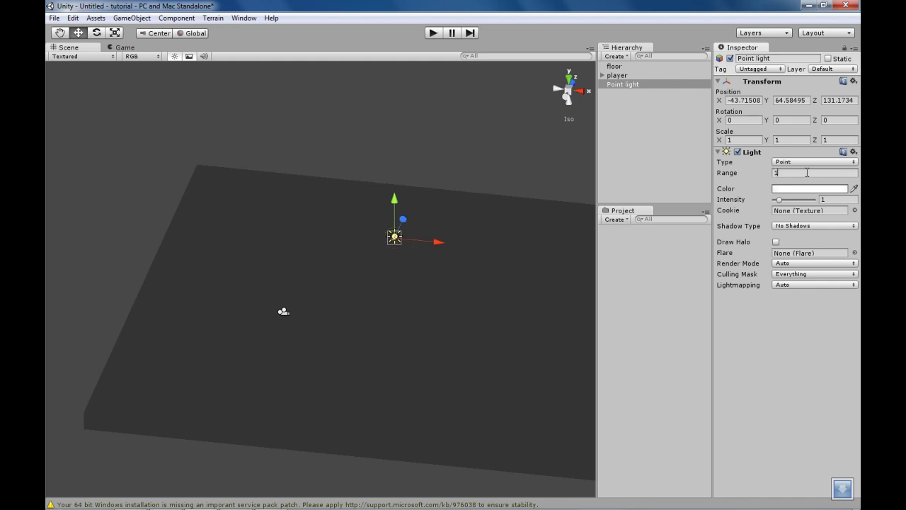
text(100)
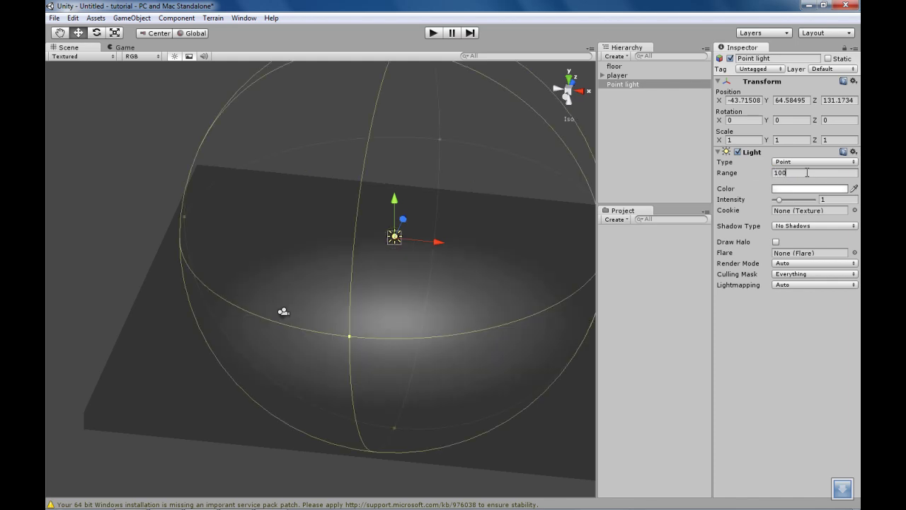
Shrink the floor to 121.9236 × 2.740908 × 122.949, smaller and thinner.
click(611, 67)
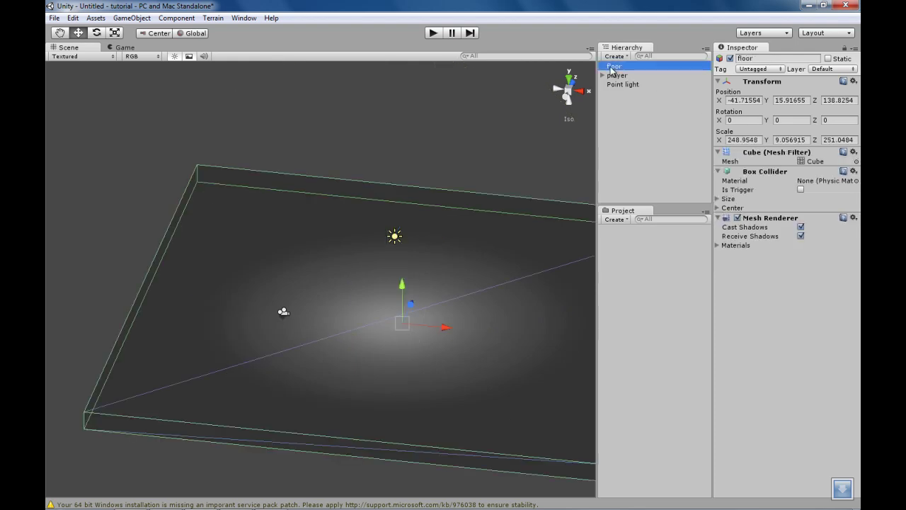
click(114, 33)
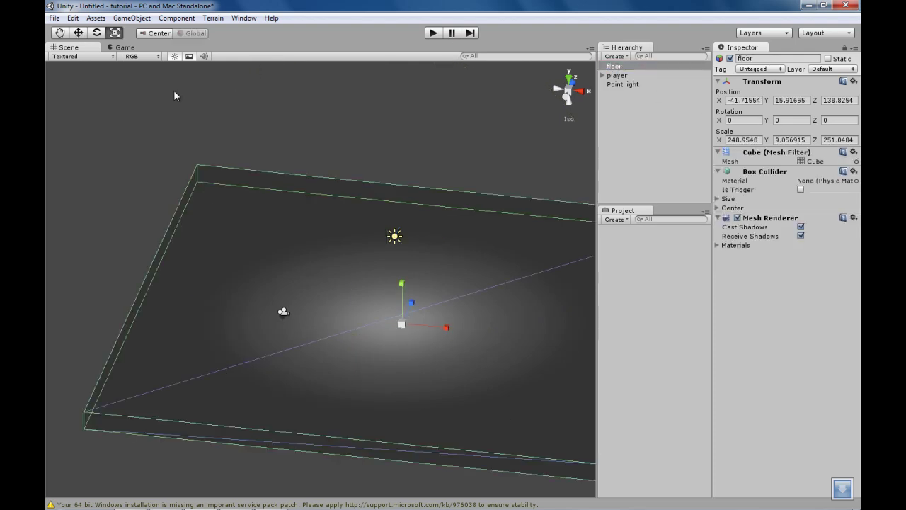
mouse_move(390, 321)
mouse_down()
mouse_move(397, 331)
mouse_move(388, 339)
mouse_up()
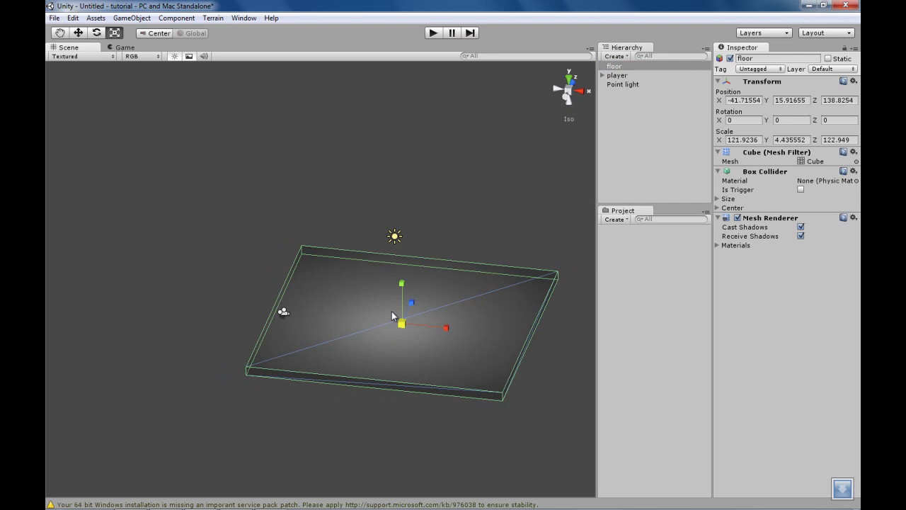
drag(403, 306, 404, 317)
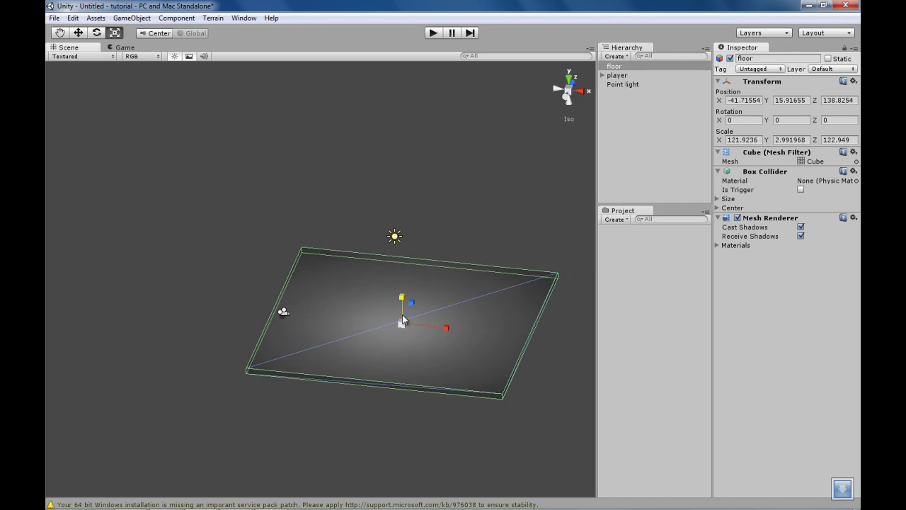
click(504, 227)
Move the player sphere along X over the floor.
click(617, 76)
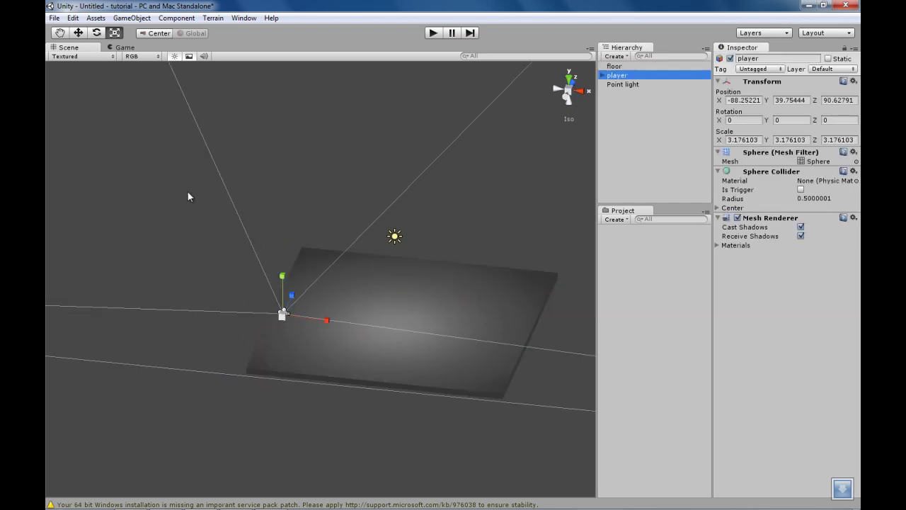
click(78, 33)
drag(307, 318, 383, 338)
click(620, 66)
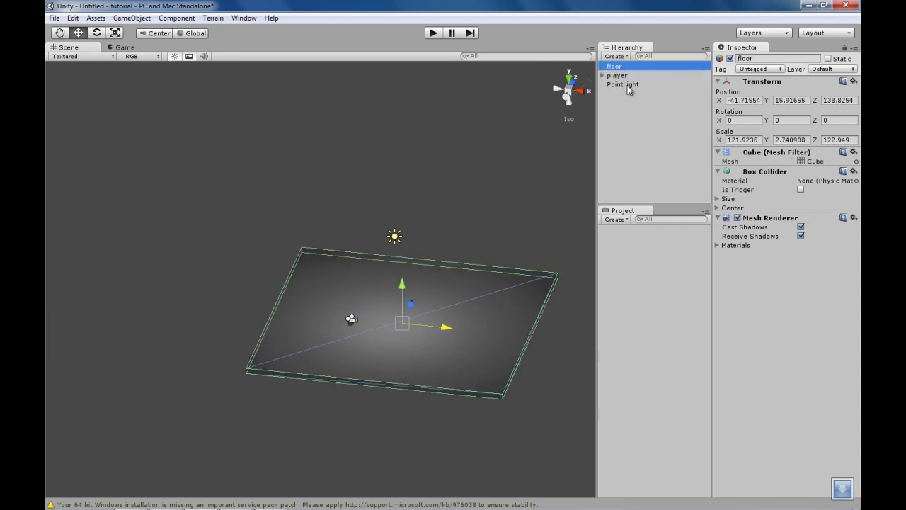
Try brownish-red, blue and yellow tints on the point light, then return its colour to white.
click(627, 85)
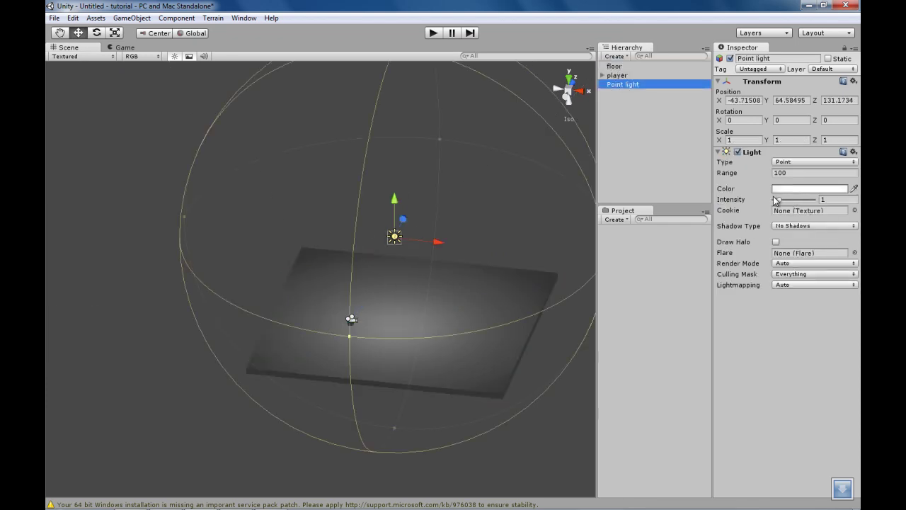
click(818, 189)
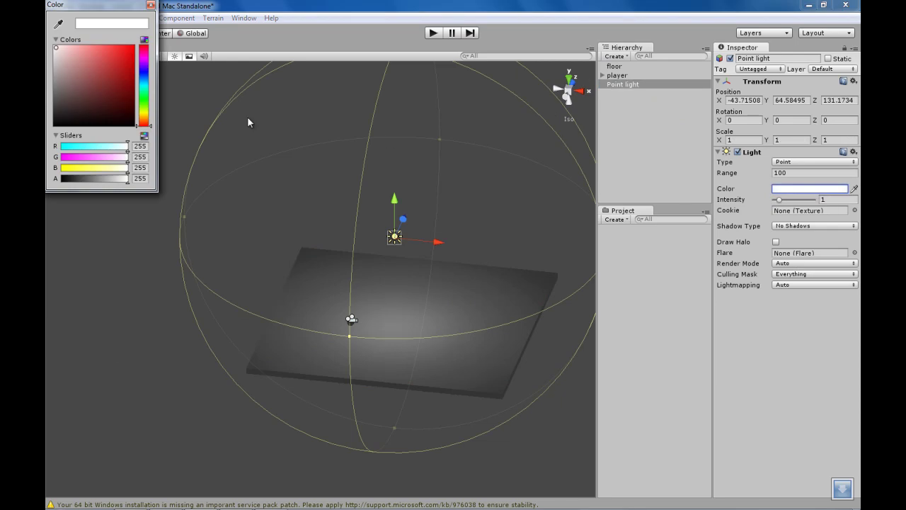
mouse_move(135, 51)
mouse_down()
mouse_move(91, 61)
mouse_move(66, 88)
mouse_move(78, 98)
mouse_move(68, 59)
mouse_up()
mouse_move(144, 84)
mouse_down()
mouse_move(148, 66)
mouse_move(147, 131)
mouse_up()
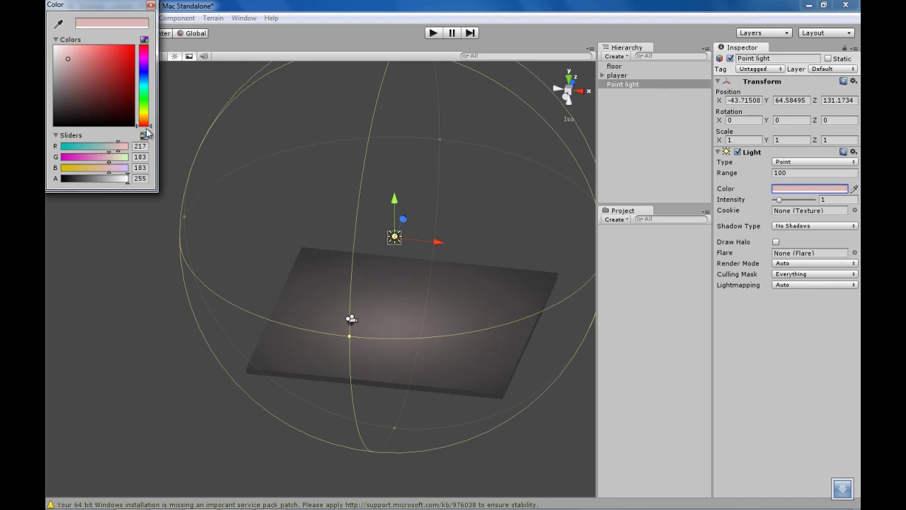
drag(68, 61, 54, 47)
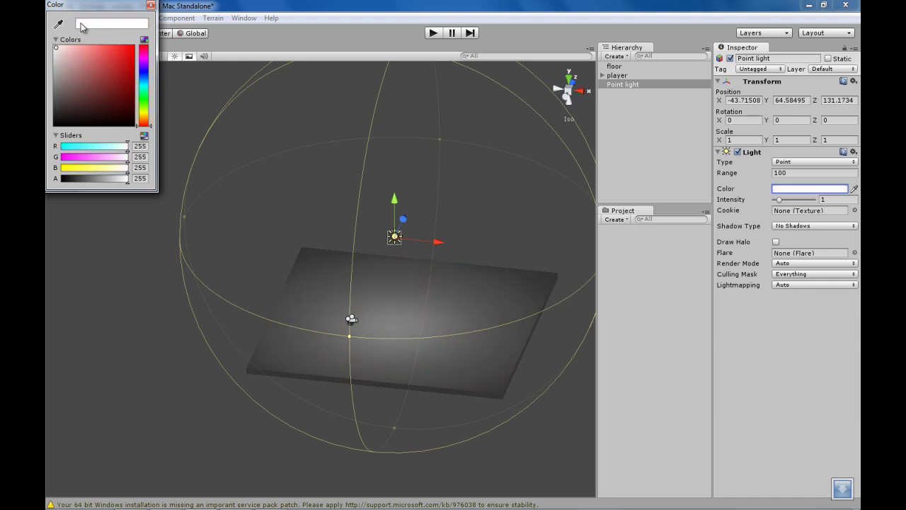
click(150, 5)
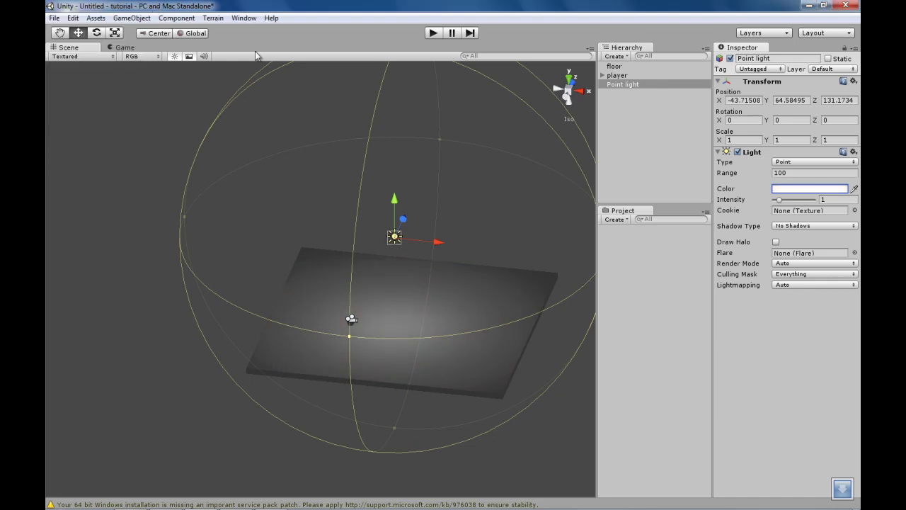
click(816, 189)
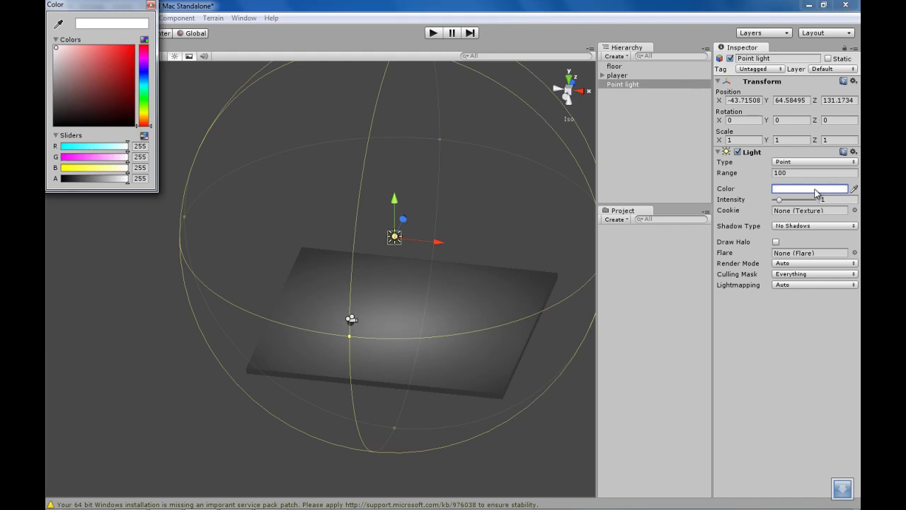
click(144, 112)
drag(131, 51, 56, 47)
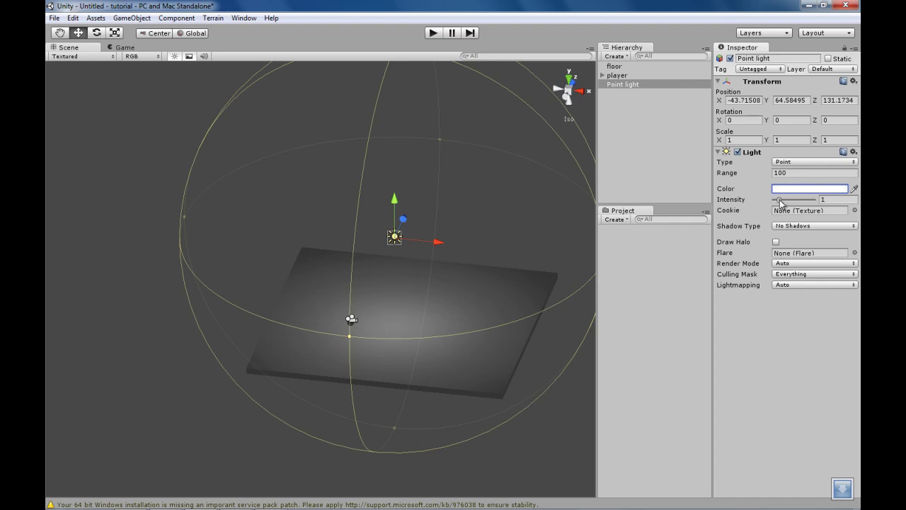
Set the point light's intensity to 1 after trying a brighter value around 2.7.
mouse_move(781, 202)
mouse_down()
mouse_move(795, 204)
mouse_move(762, 204)
mouse_move(776, 204)
mouse_up()
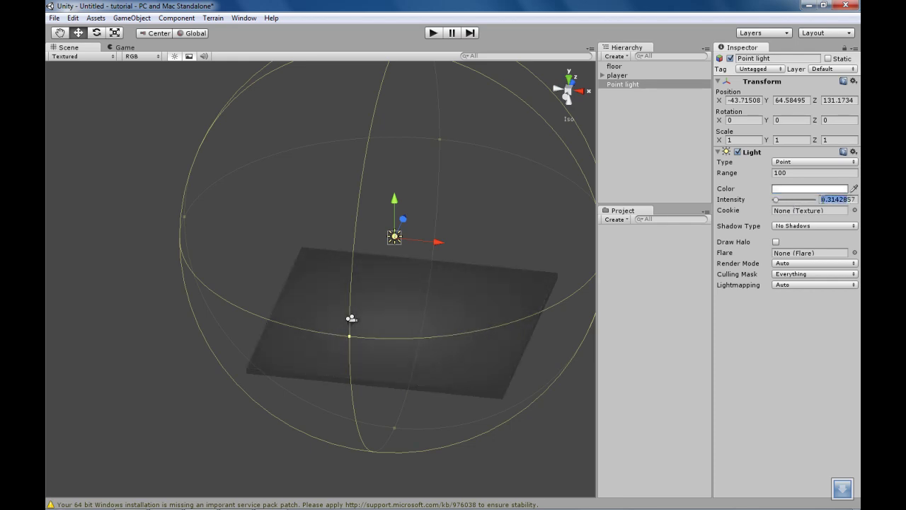
click(815, 204)
key(BackSpace)
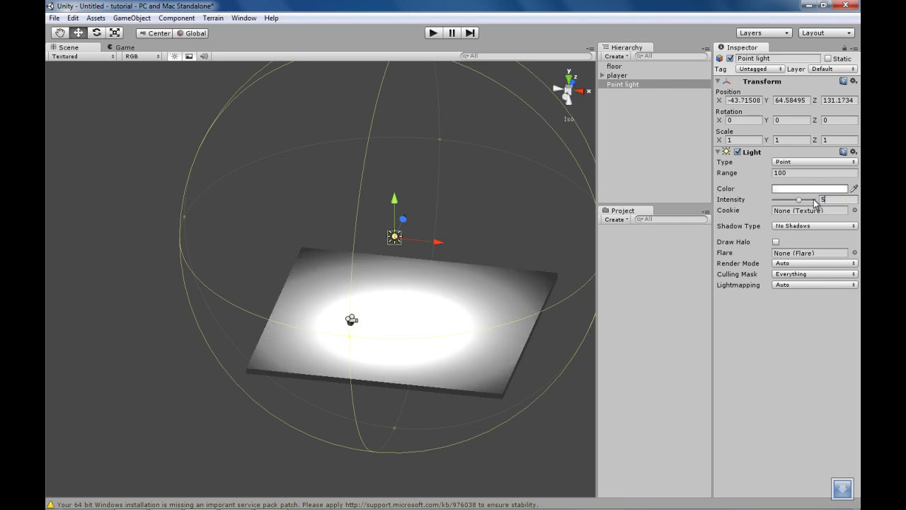
text(1)
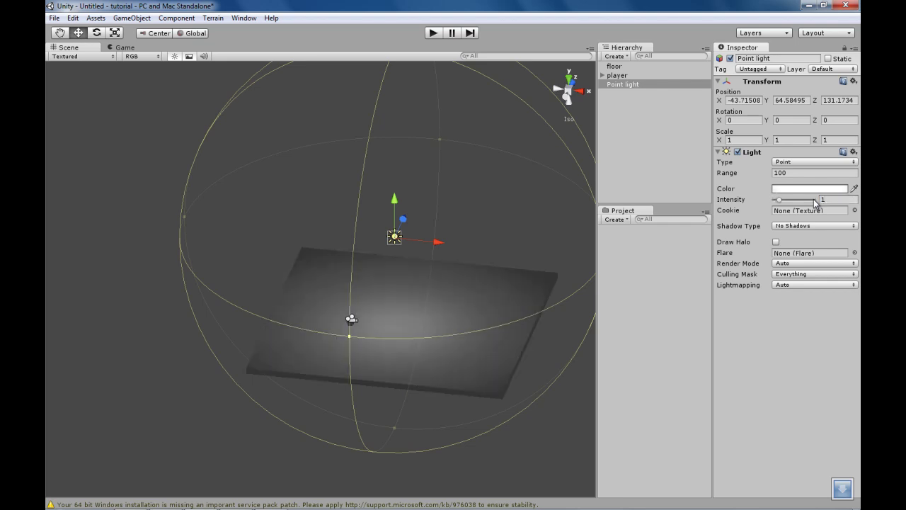
Run a quick play-mode test, then frame the player sphere and bring up the Component menu.
click(433, 34)
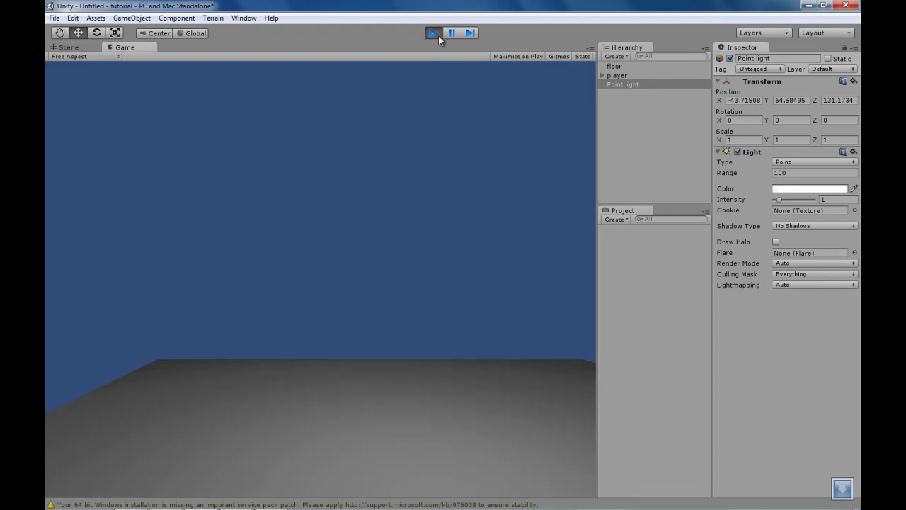
click(439, 34)
alt+drag(473, 127, 471, 165)
double_click(618, 75)
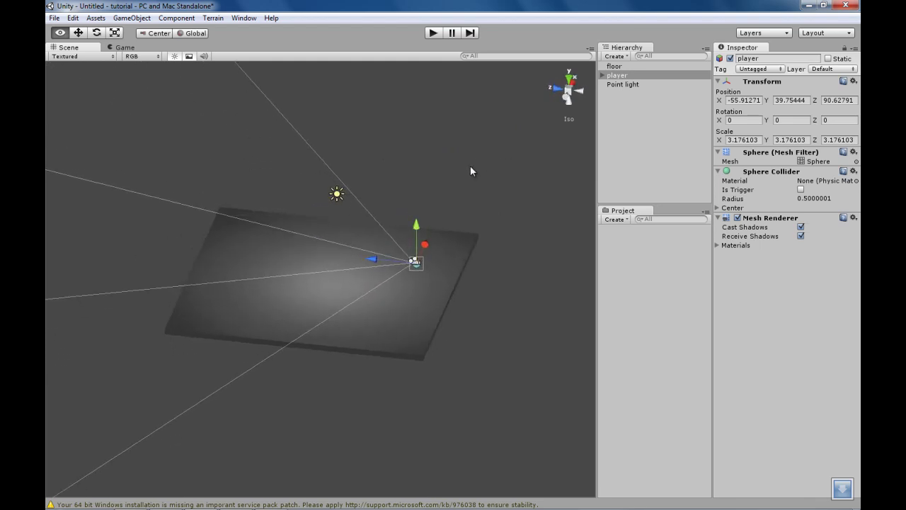
click(174, 19)
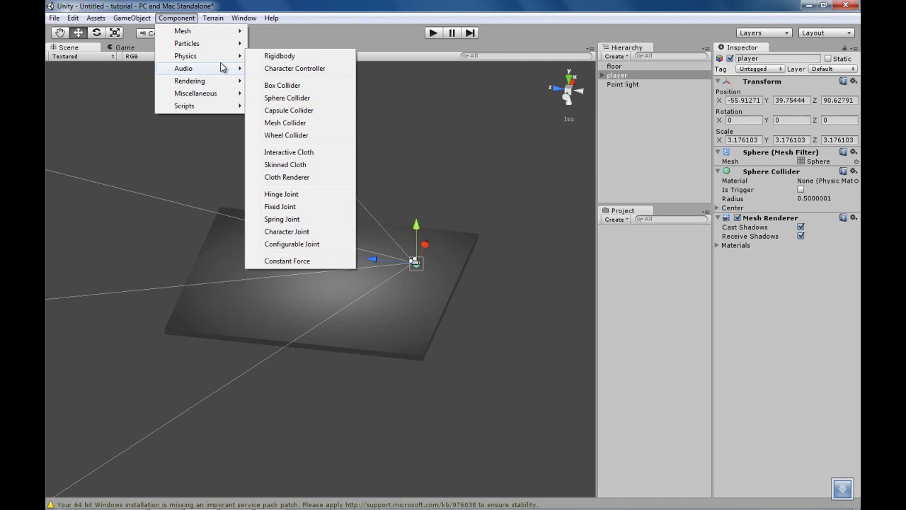
Add a Physics > Rigidbody component to the player sphere.
mouse_move(238, 59)
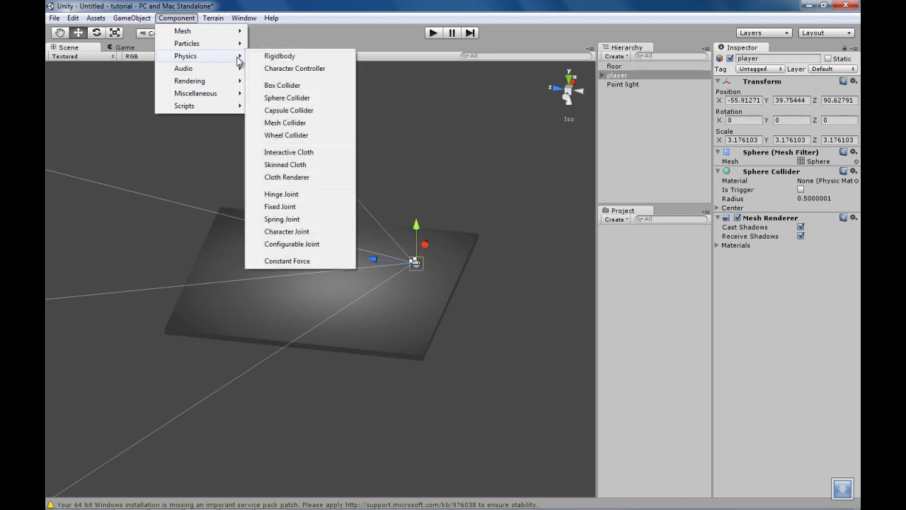
click(275, 56)
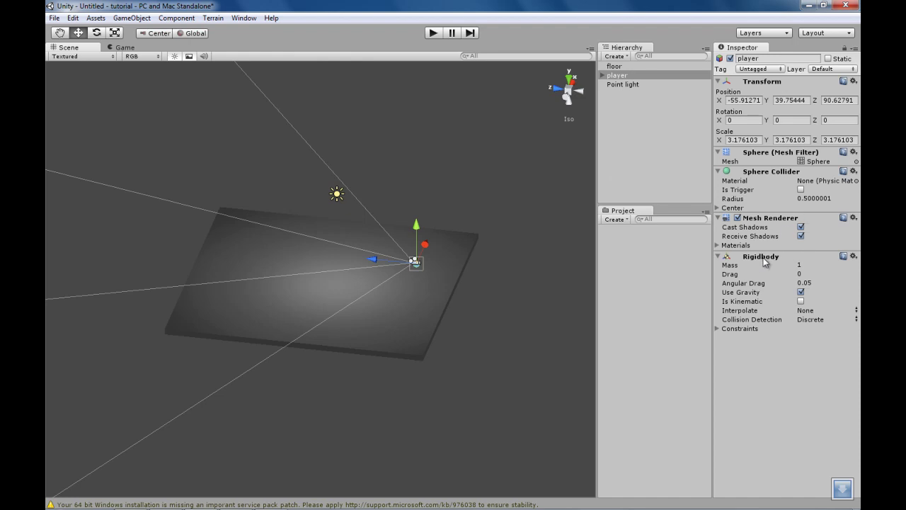
alt+drag(439, 248, 304, 225)
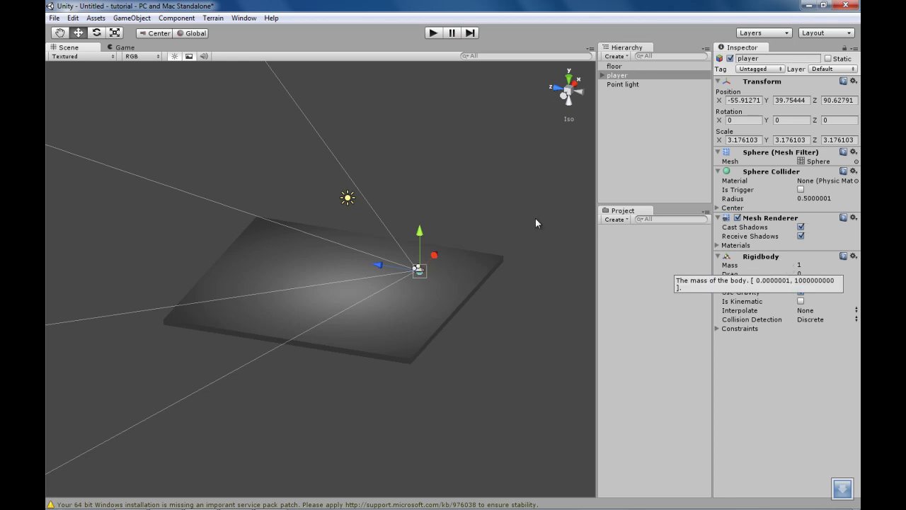
alt+drag(536, 218, 557, 267)
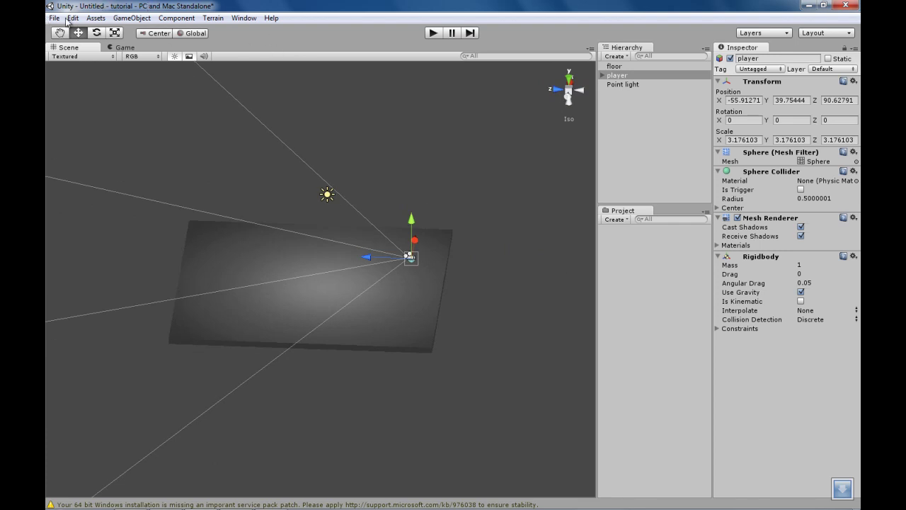
Play the scene to watch the player sphere fall under gravity.
click(433, 33)
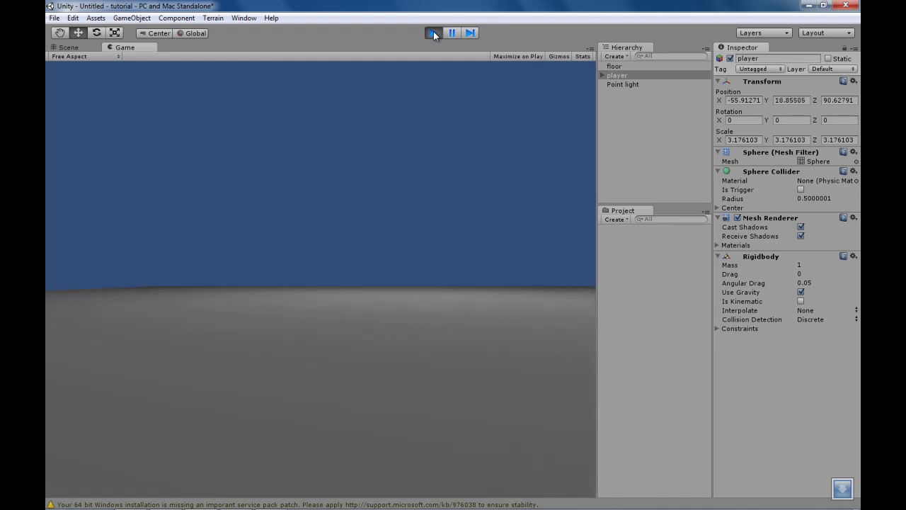
click(433, 32)
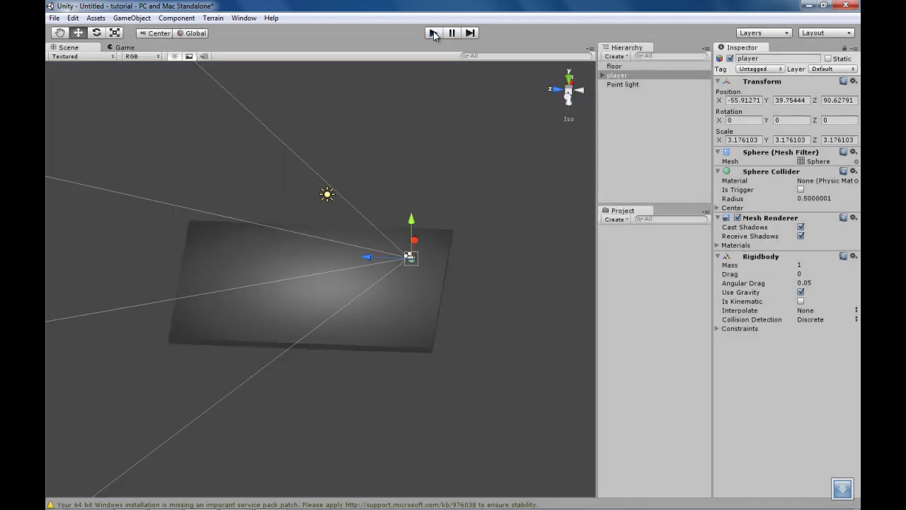
alt+drag(452, 146, 439, 120)
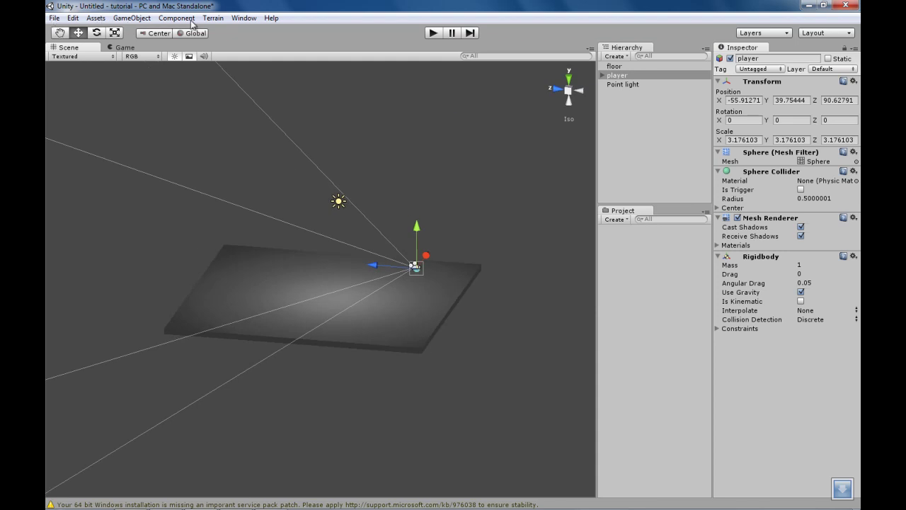
Import player.js from demon_speed/Assets/Scripts via Assets > Import New Asset.
click(102, 20)
click(159, 104)
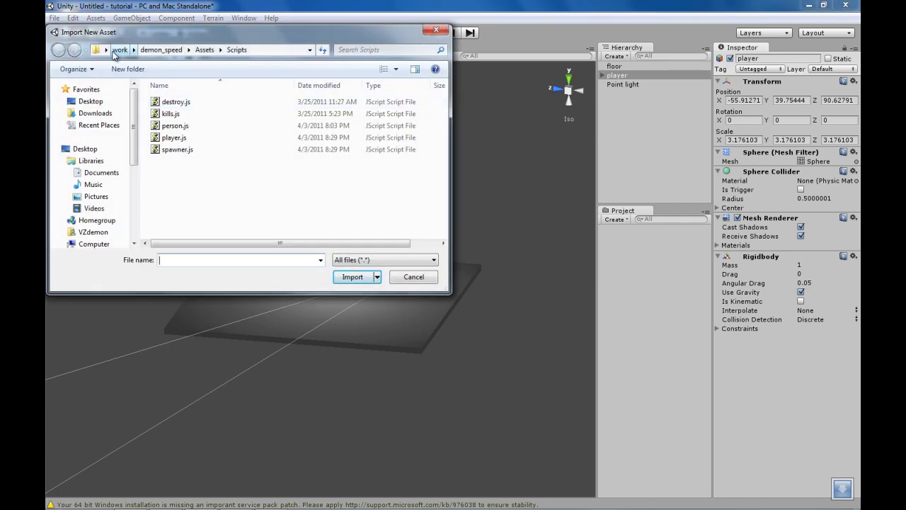
click(106, 49)
click(198, 188)
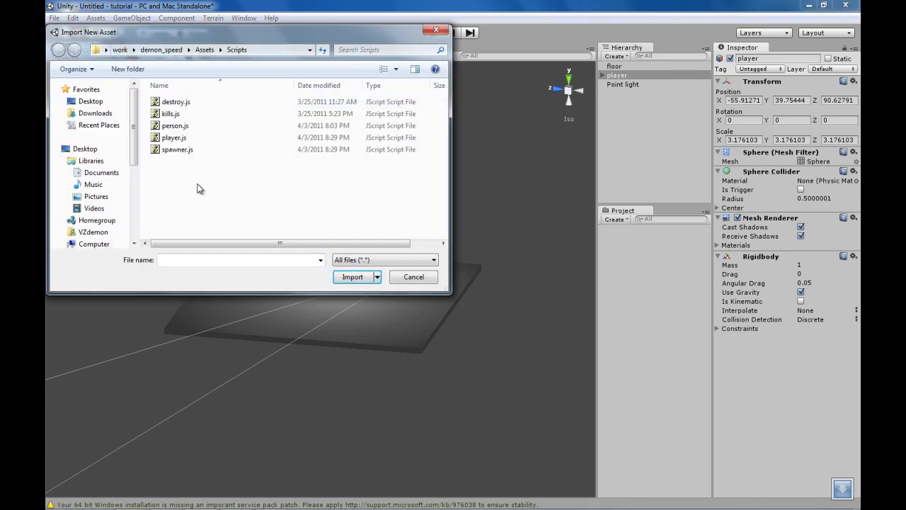
click(183, 139)
click(360, 279)
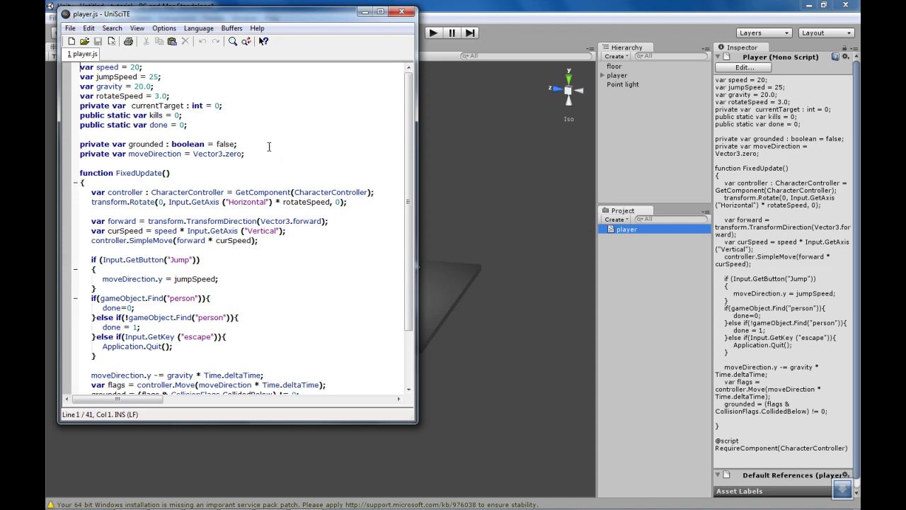
Delete player.js's currentTarget, kills and done variables and the person/escape if-else block.
scroll(269, 147, down, 3)
scroll(269, 146, up, 3)
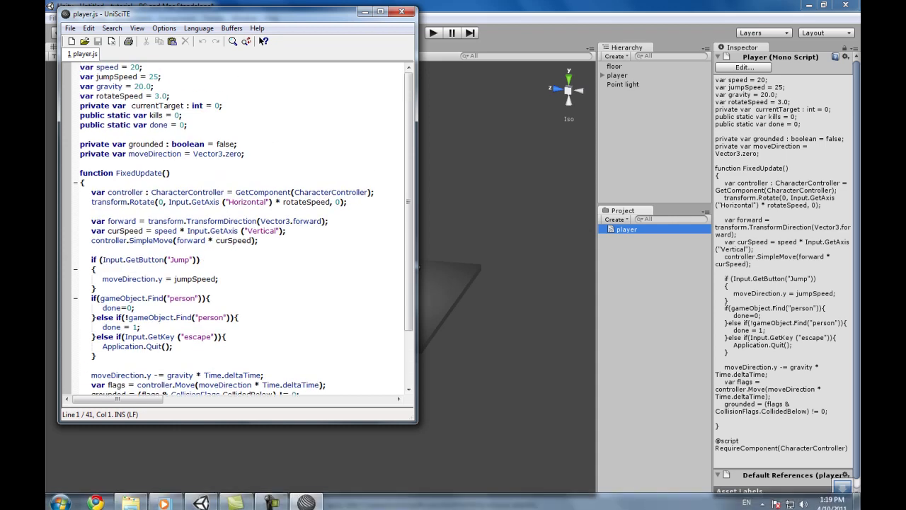
click(275, 500)
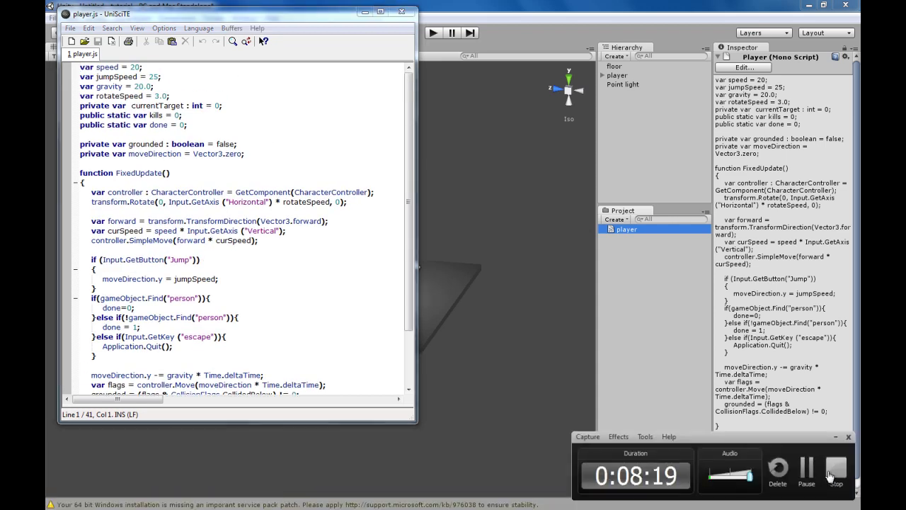
click(811, 466)
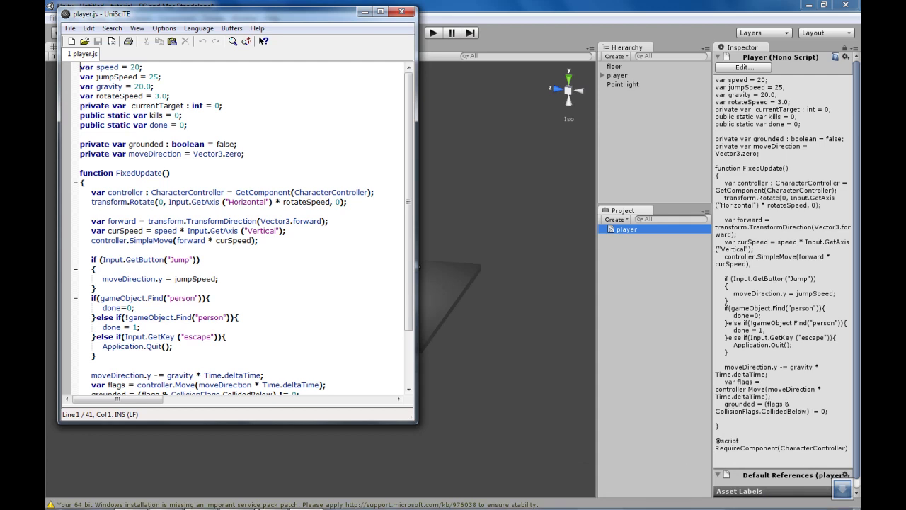
mouse_move(246, 505)
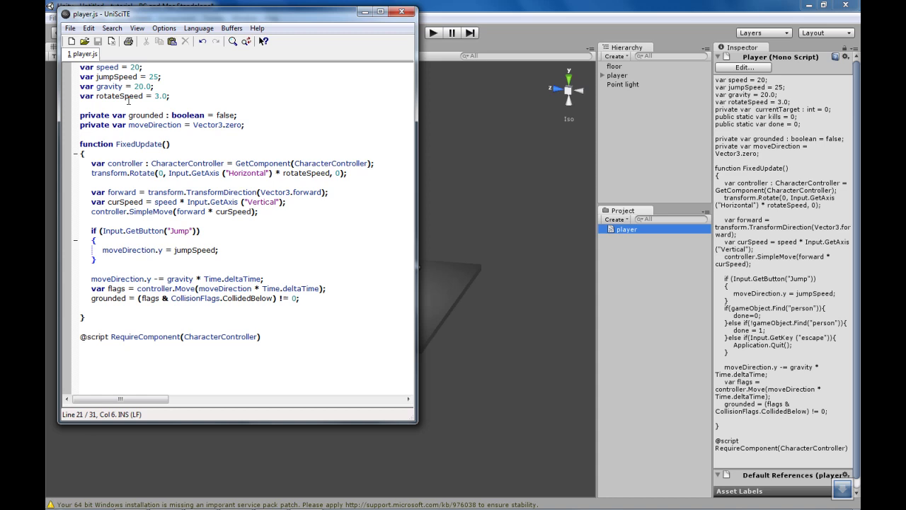
Return to Unity and attach the player script to the player object.
click(407, 12)
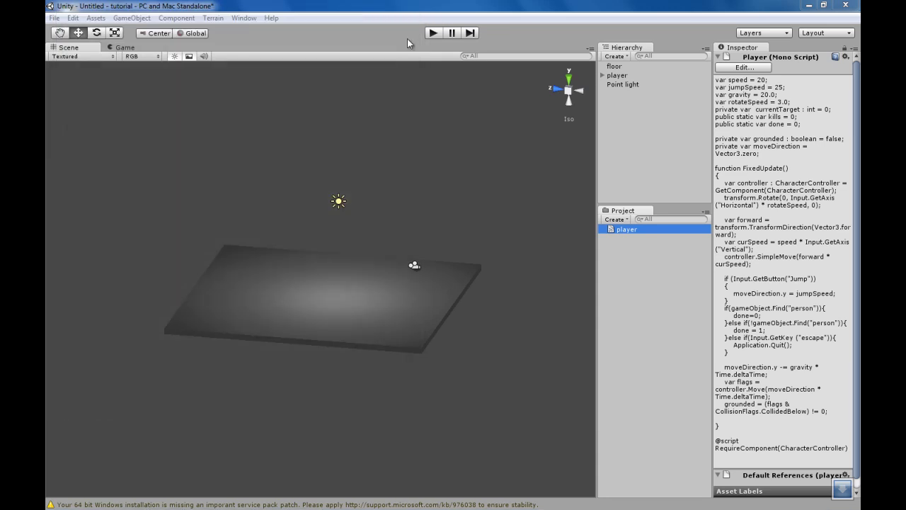
drag(629, 233, 626, 80)
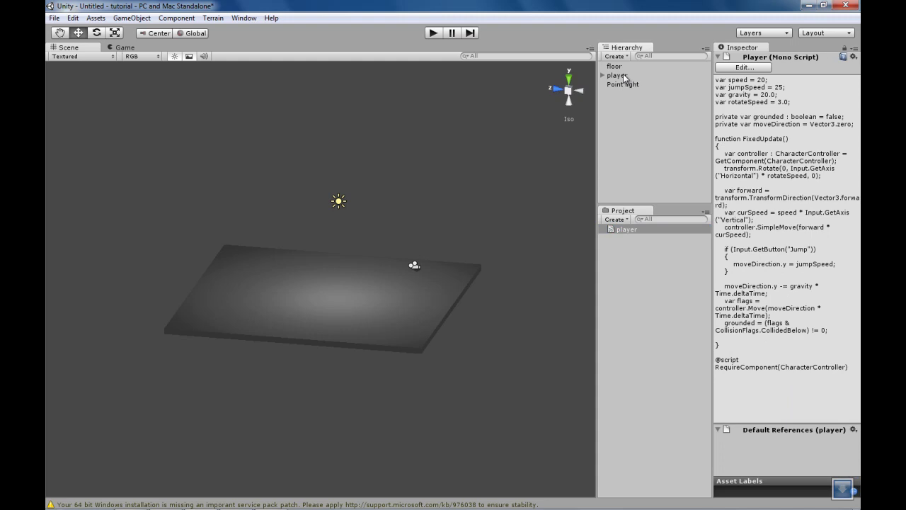
click(624, 75)
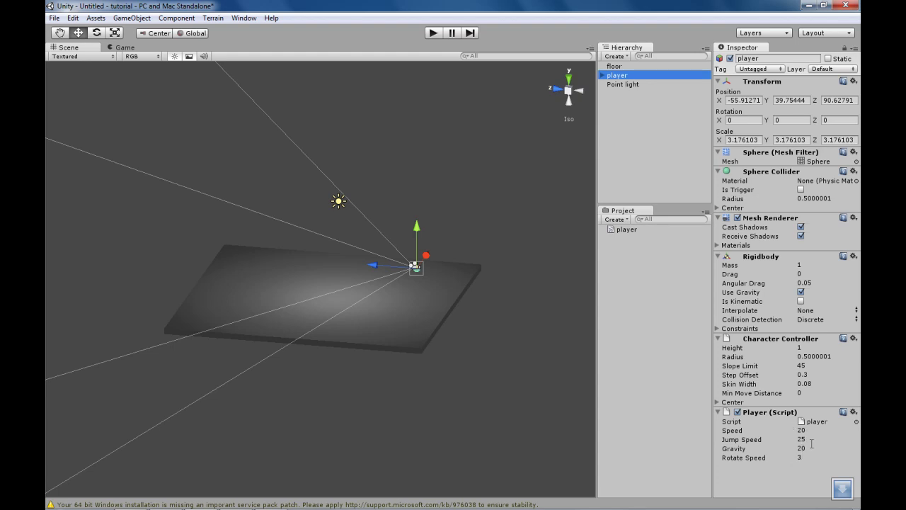
Review the Player script's Speed 20, Jump Speed 25, Gravity 20 and Rotate Speed 3 fields.
click(809, 431)
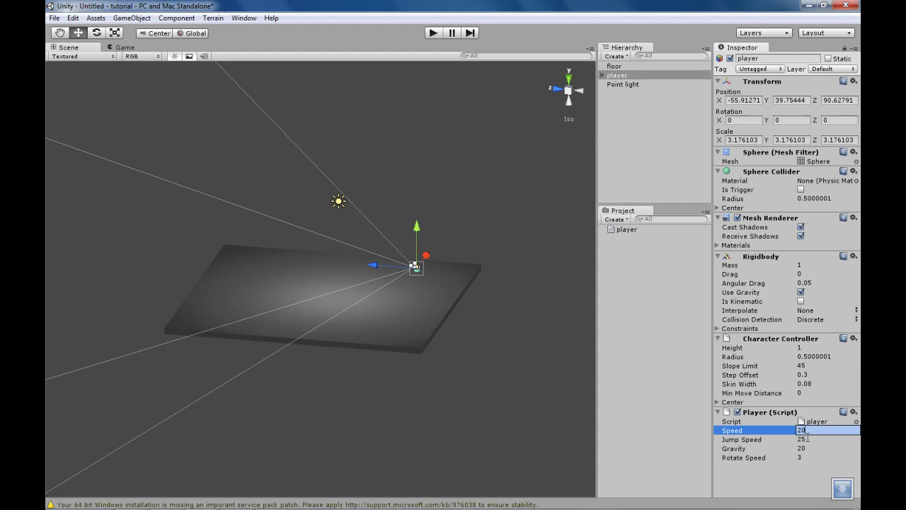
click(808, 439)
click(807, 449)
click(805, 458)
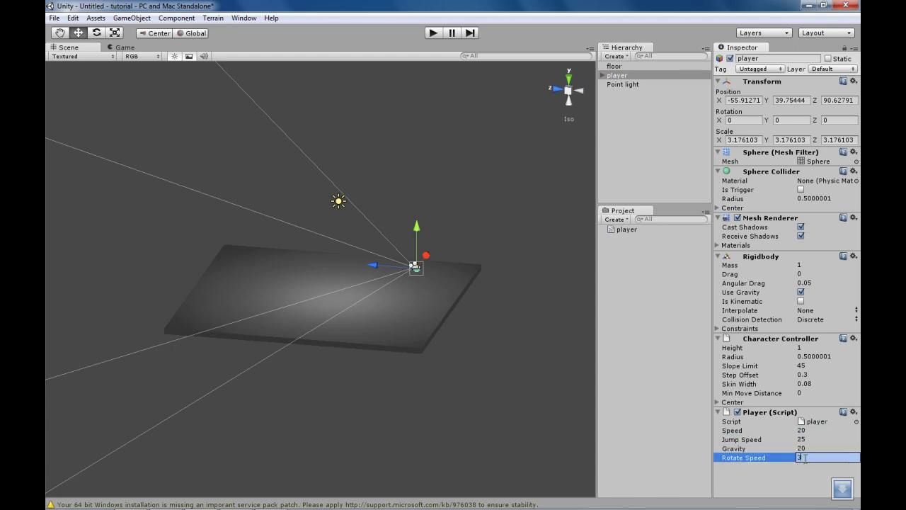
click(809, 430)
click(804, 439)
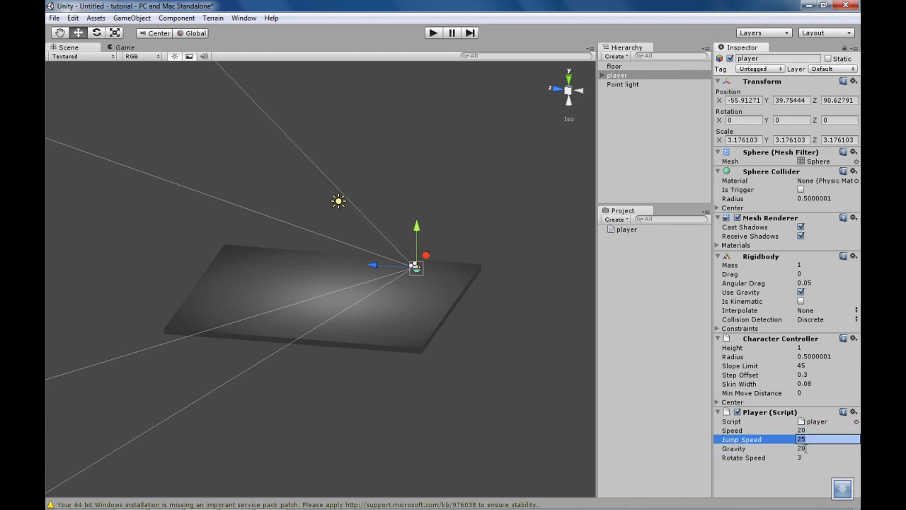
Duplicate the player object, setting Speed 2 on one copy and 7 on the duplicate.
right_click(621, 76)
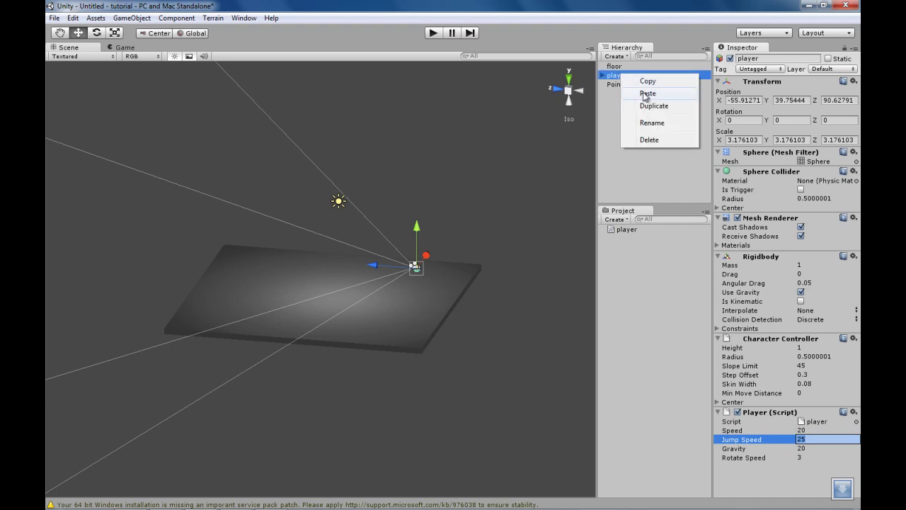
click(653, 106)
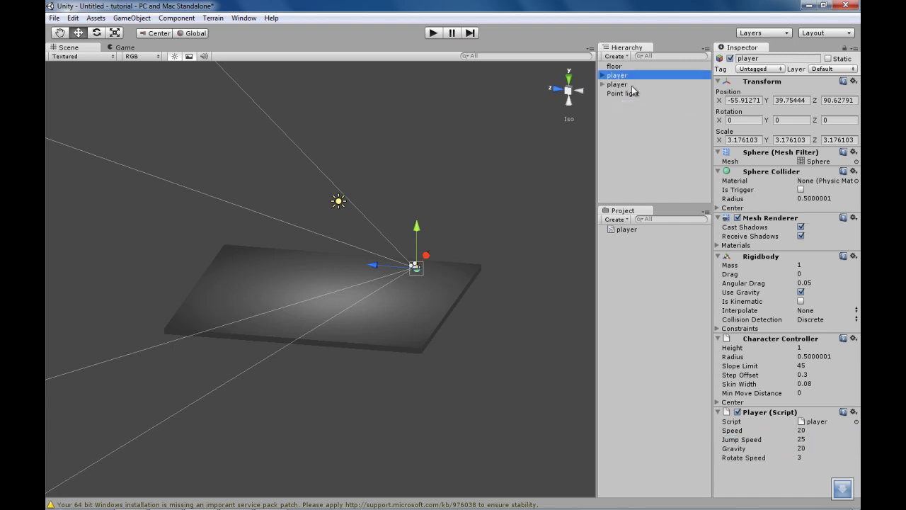
click(805, 430)
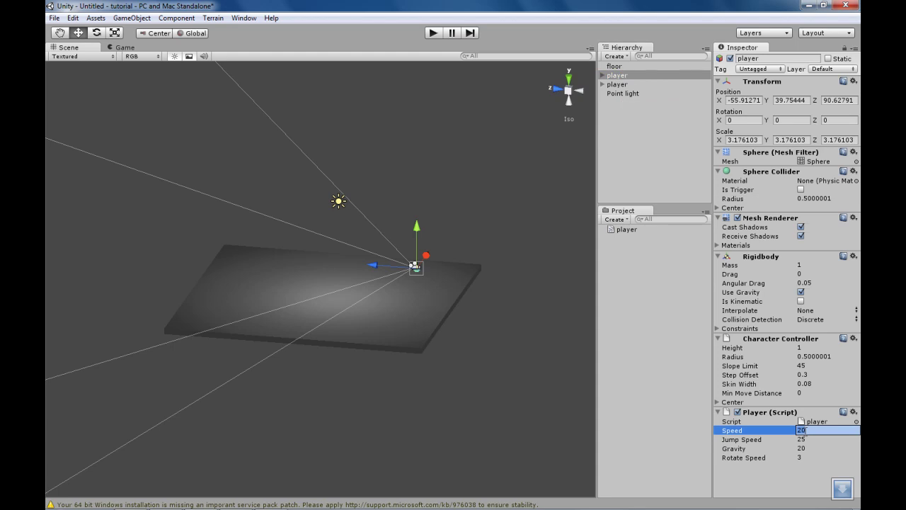
key(Return)
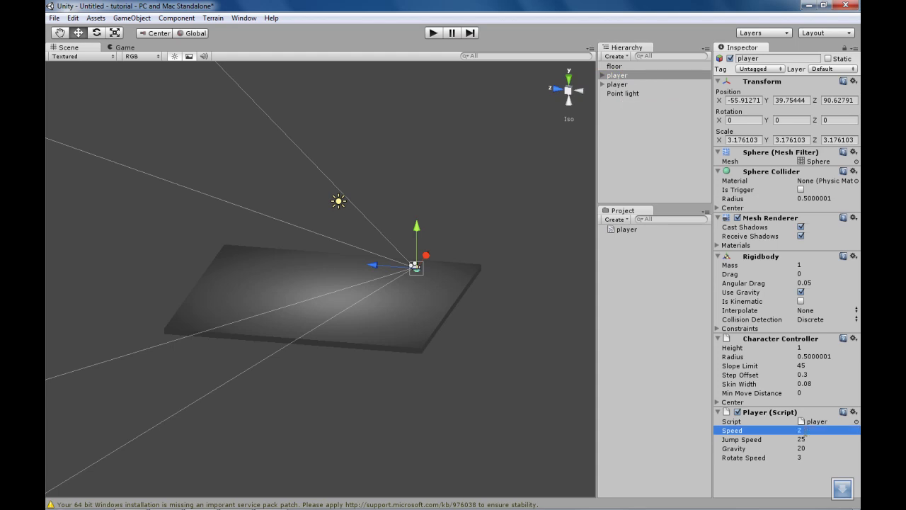
click(617, 75)
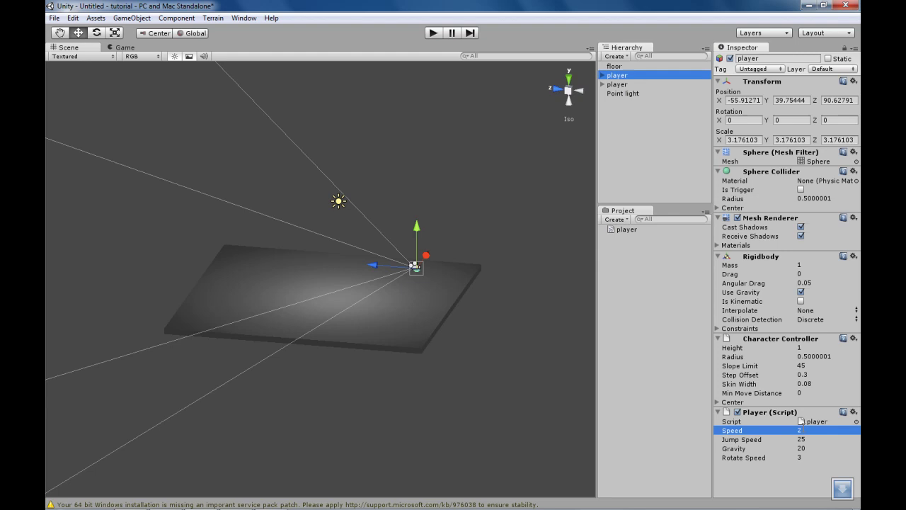
click(617, 84)
click(804, 430)
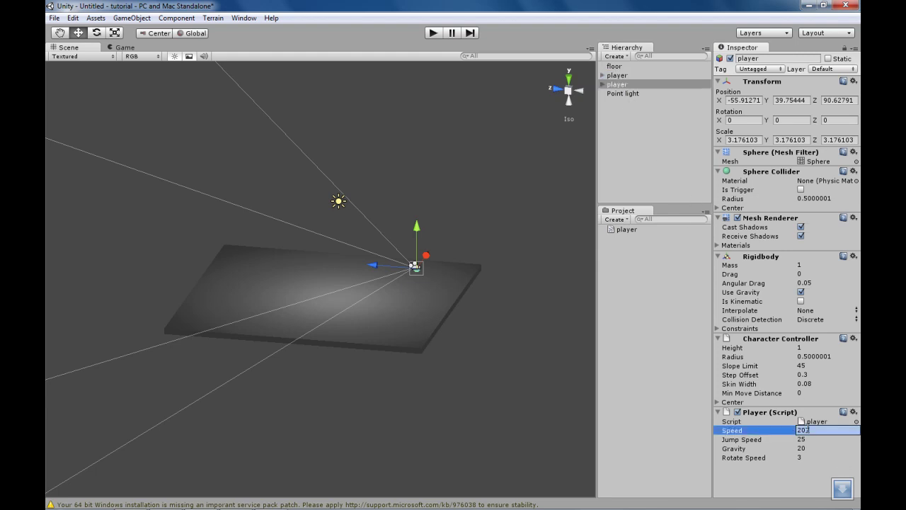
key(Return)
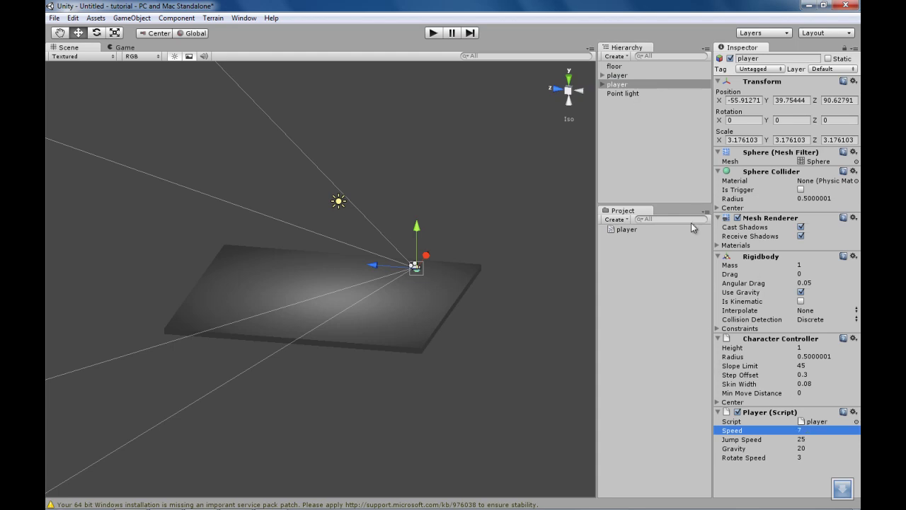
Delete the original Speed 2 player, keeping the Speed 7 player in the scene.
click(618, 75)
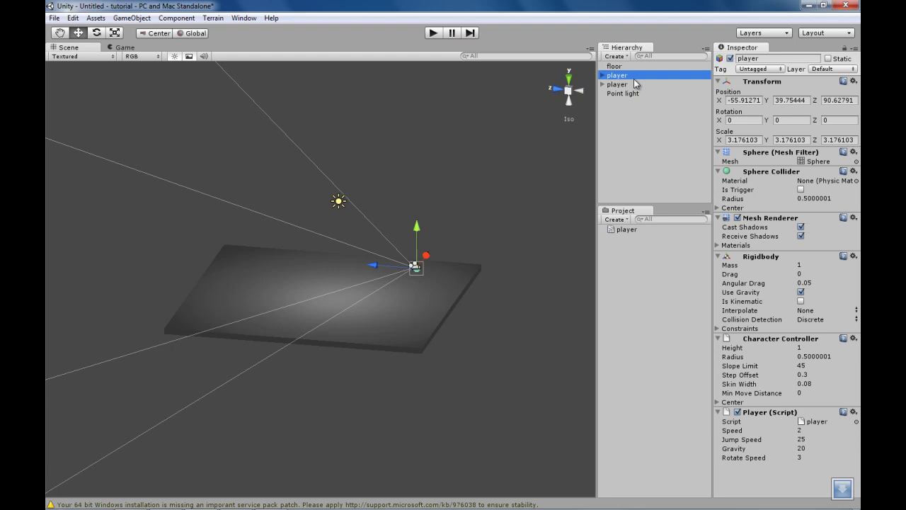
key(Delete)
click(633, 76)
alt+drag(421, 175, 486, 243)
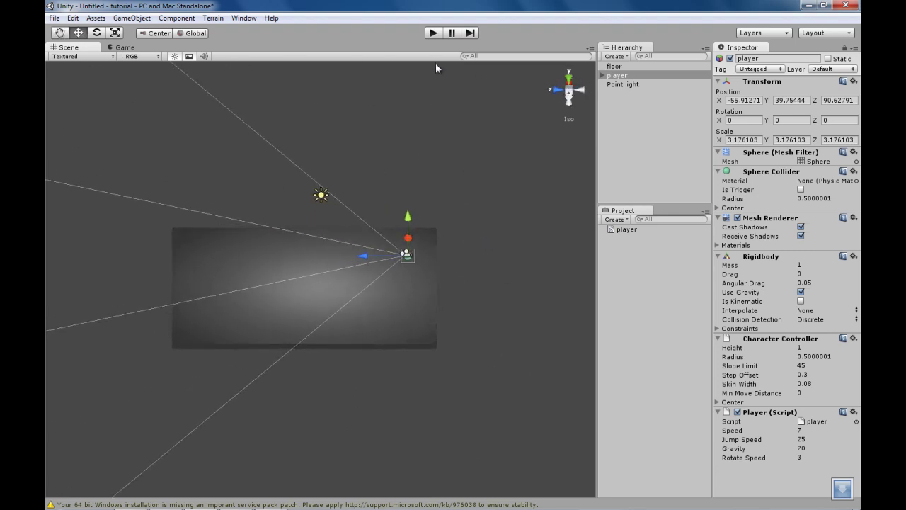
click(433, 33)
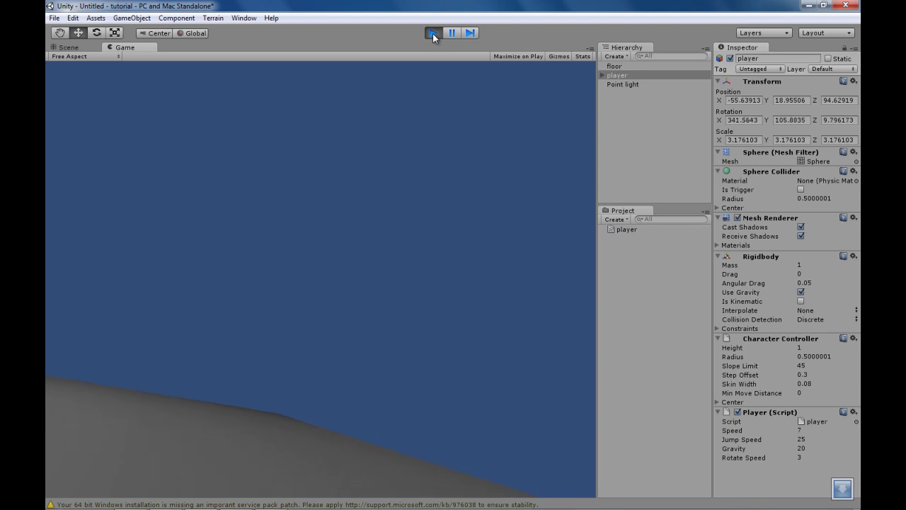
click(433, 33)
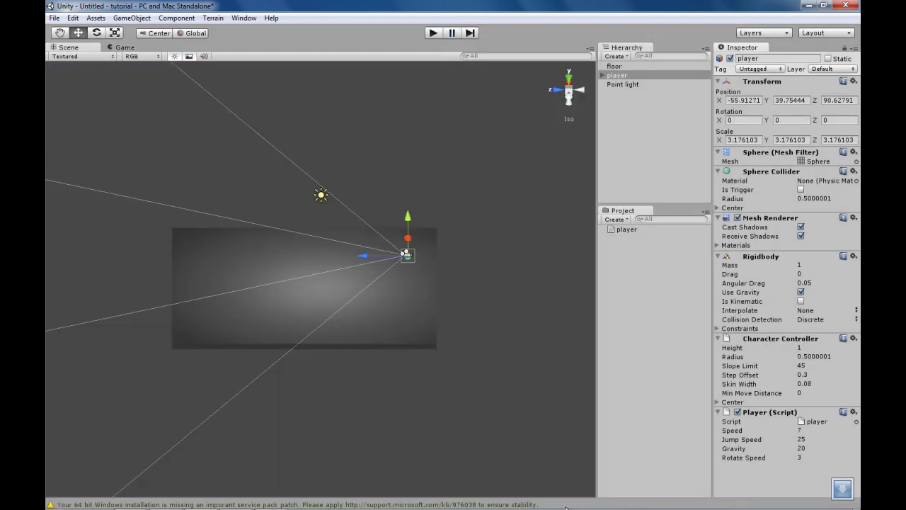
click(276, 499)
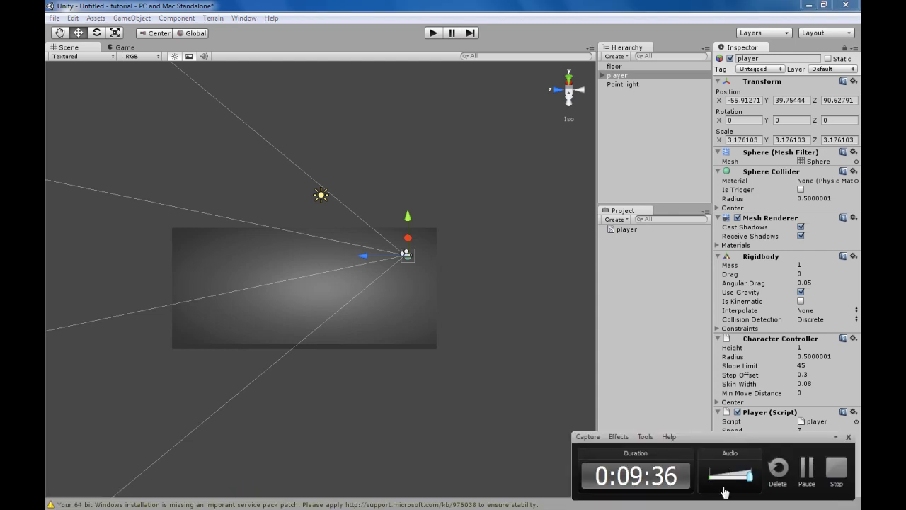
click(819, 469)
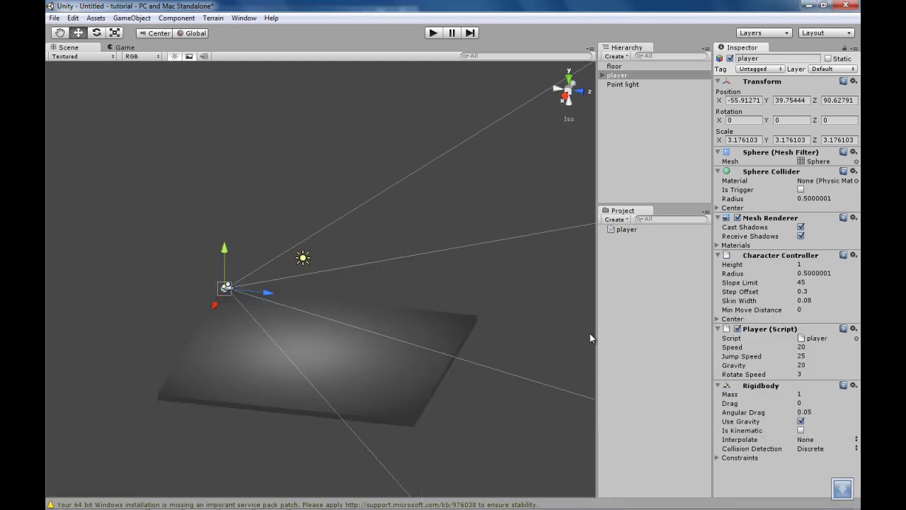
alt+drag(225, 199, 458, 275)
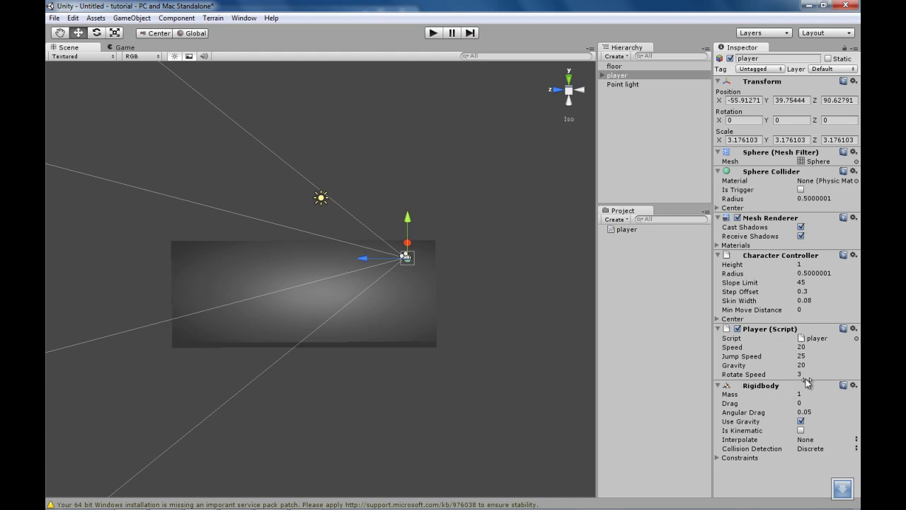
Remove the Rigidbody component from the player and enter play mode.
right_click(767, 389)
click(784, 412)
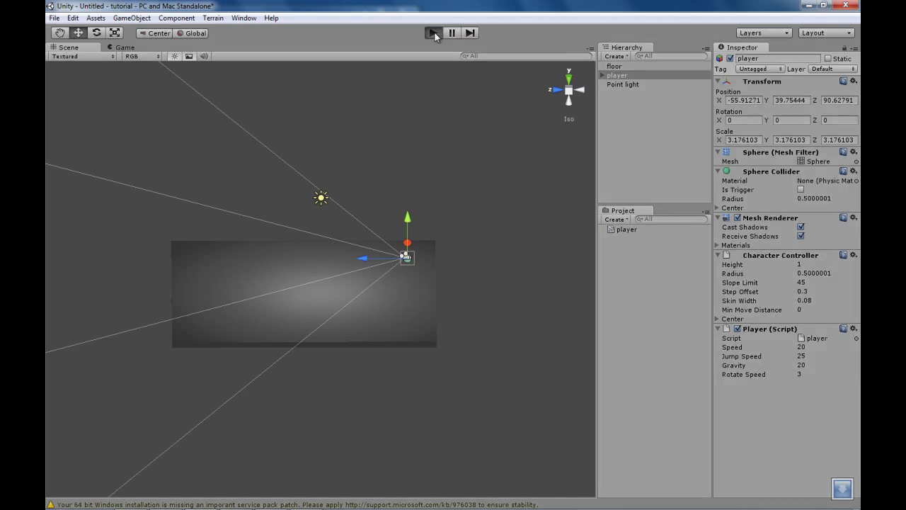
click(434, 32)
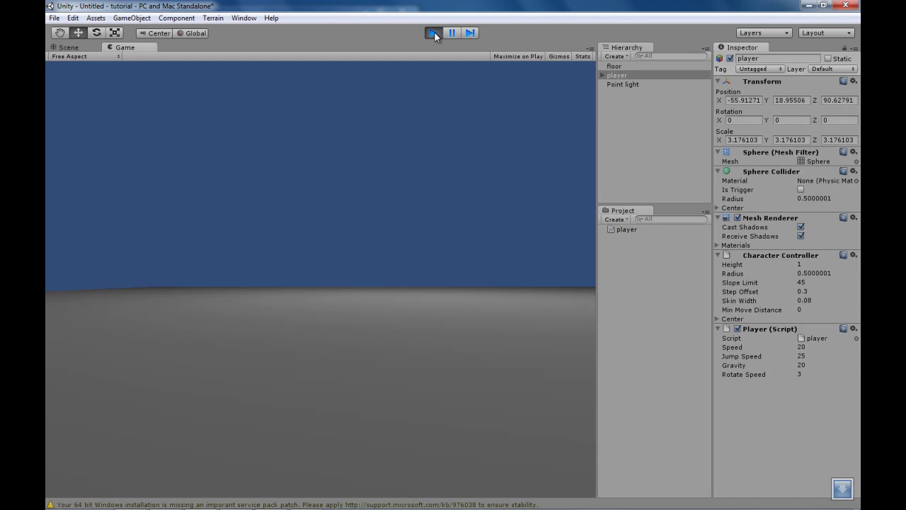
Walk, turn and jump the player with the arrow keys and Space, then stop play.
key(Up)
key(Right)
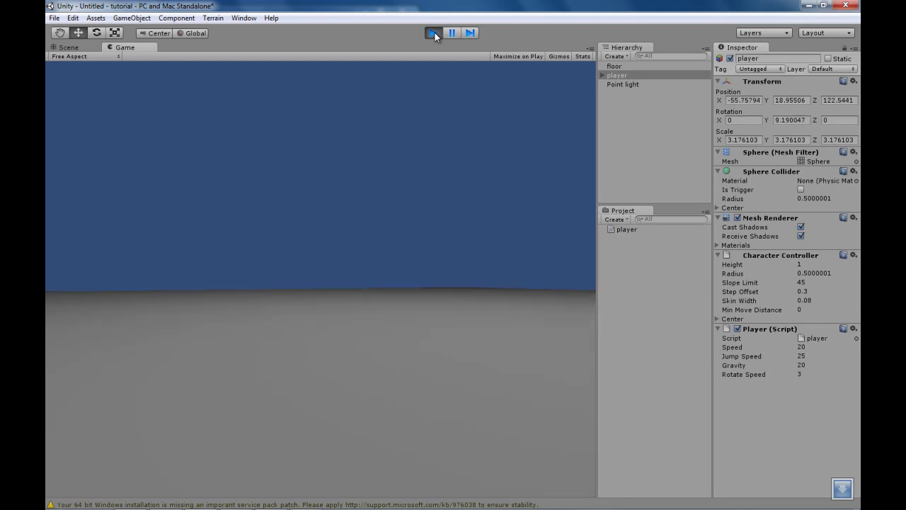
key(Left)
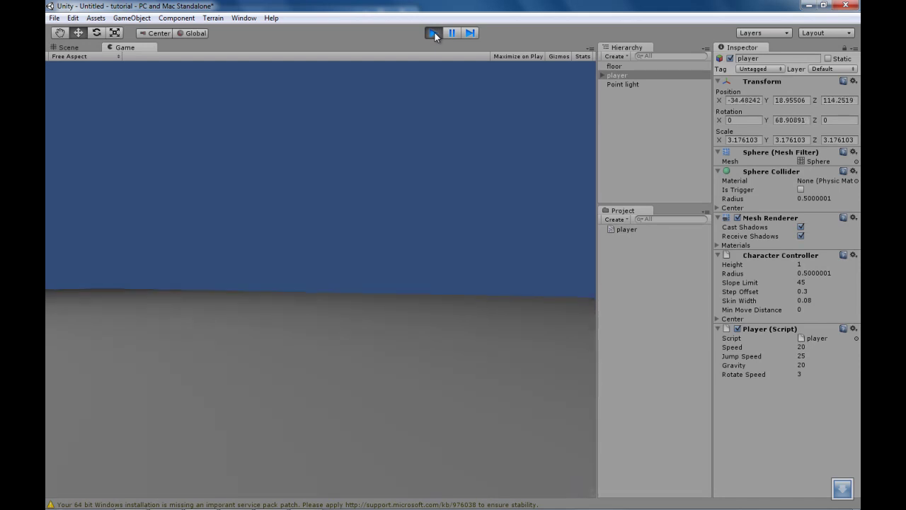
key(space)
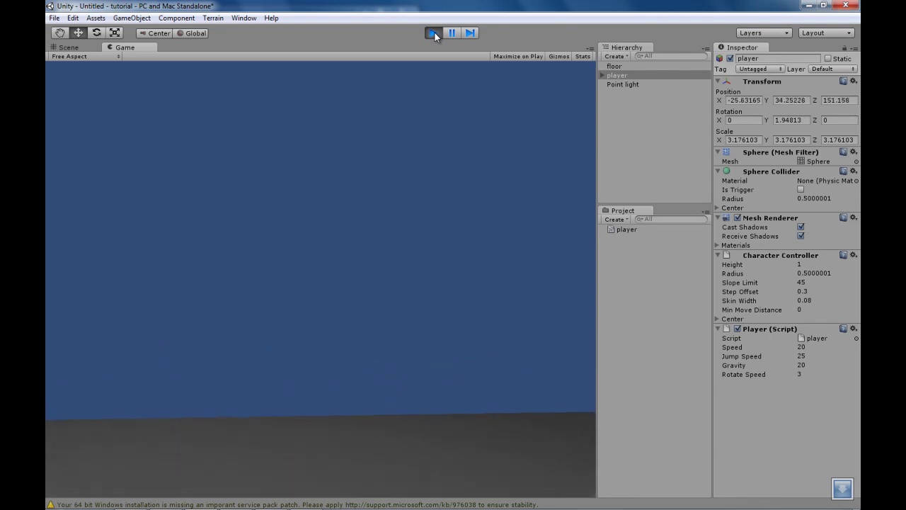
key(Right)
key(Up)
key(Right)
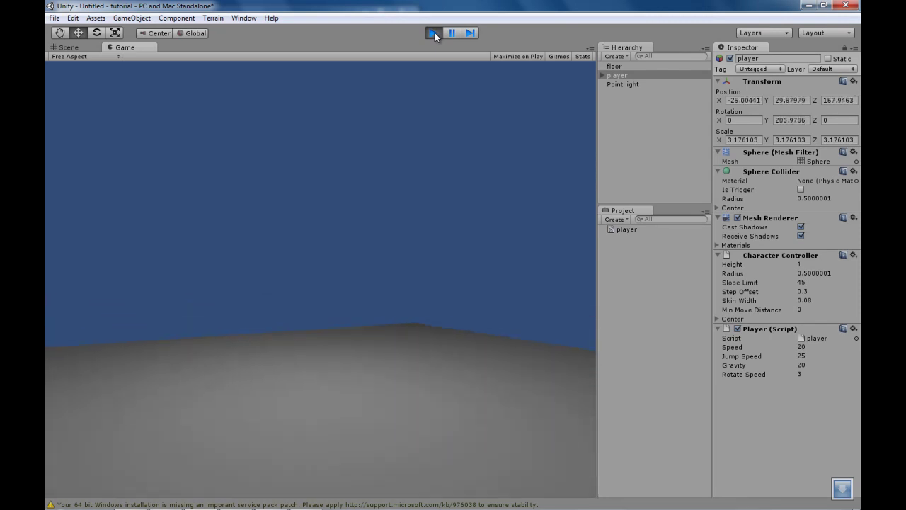
key(Up)
key(Left)
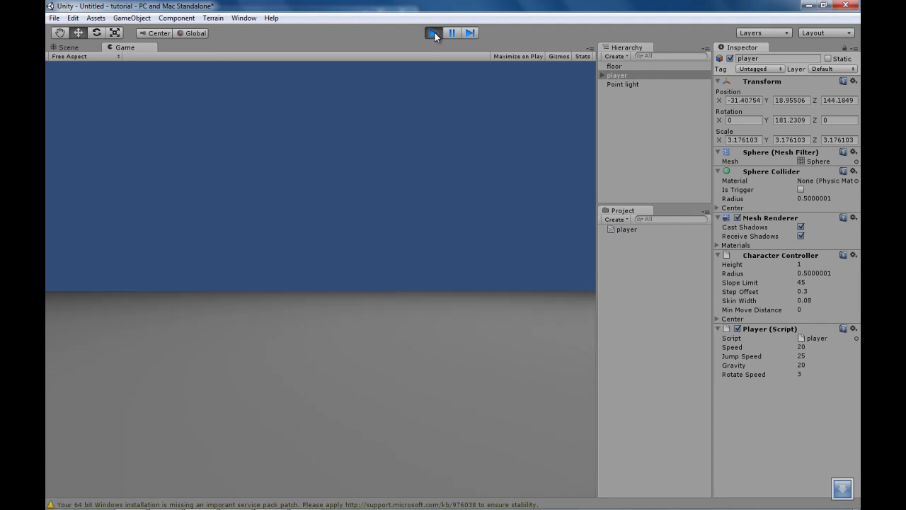
click(434, 33)
alt+drag(402, 156, 346, 228)
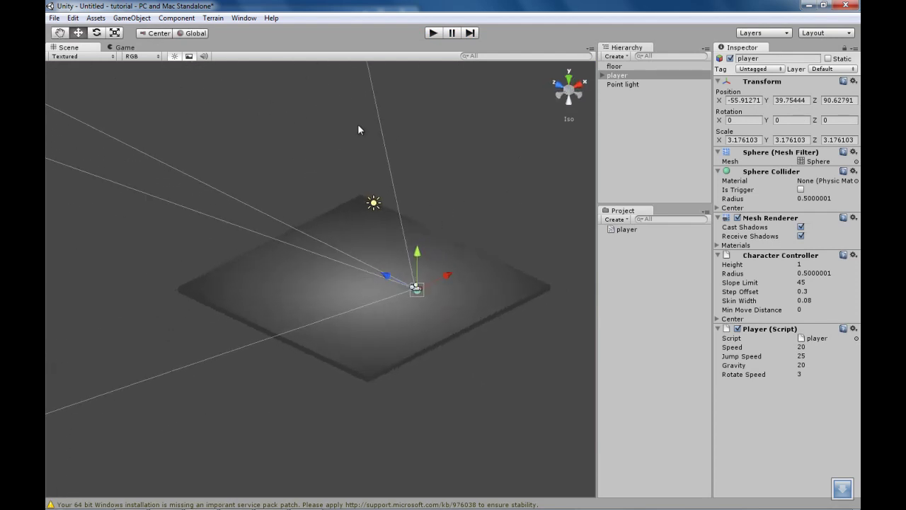